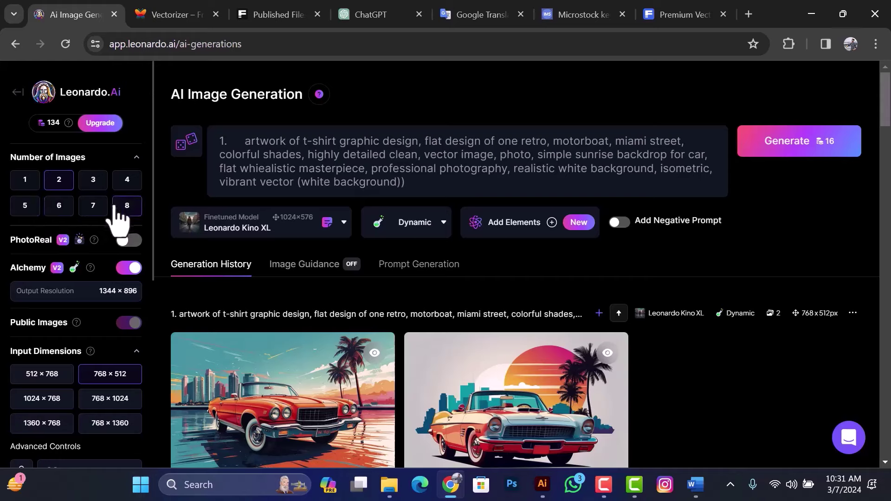
# Clear the existing text from the image generation prompt.
pyautogui.scroll(-5, 60, 353)
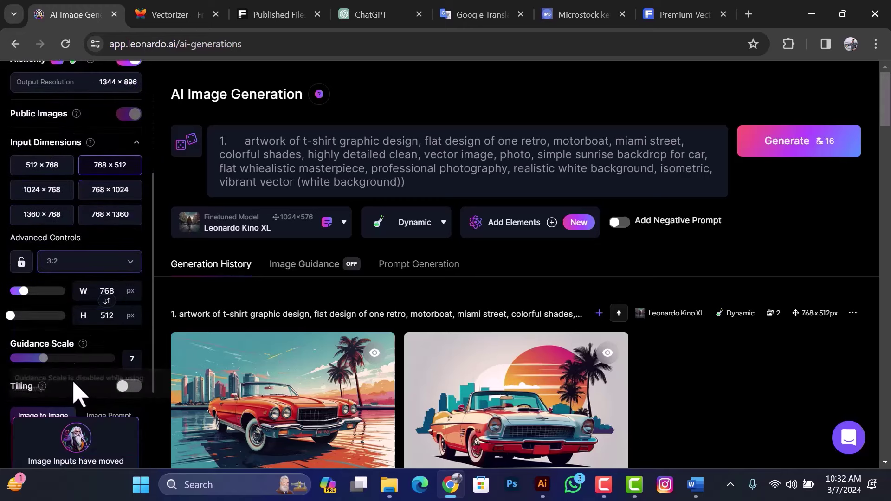
pyautogui.scroll(5, 76, 394)
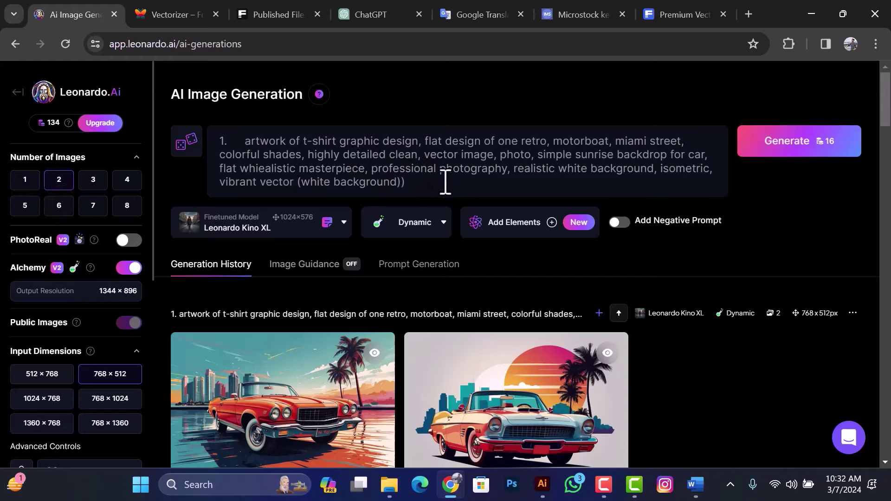
pyautogui.moveTo(445, 182); pyautogui.dragTo(165, 114)
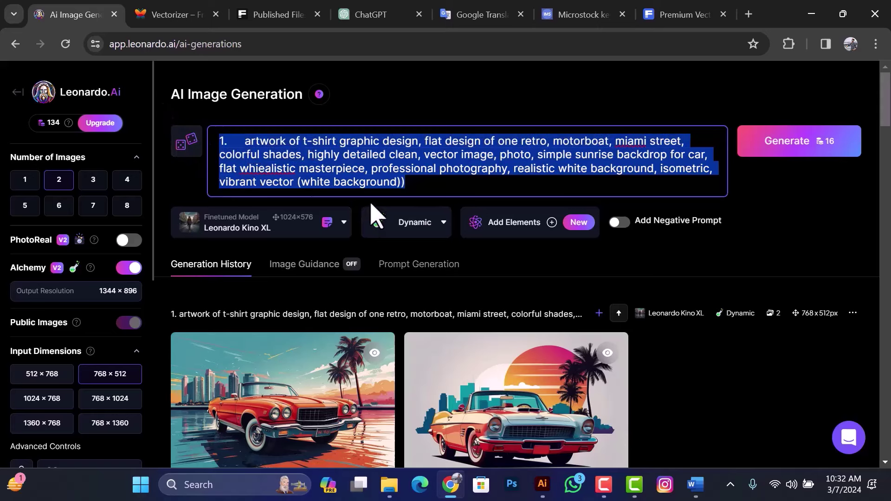
pyautogui.press('BackSpace')
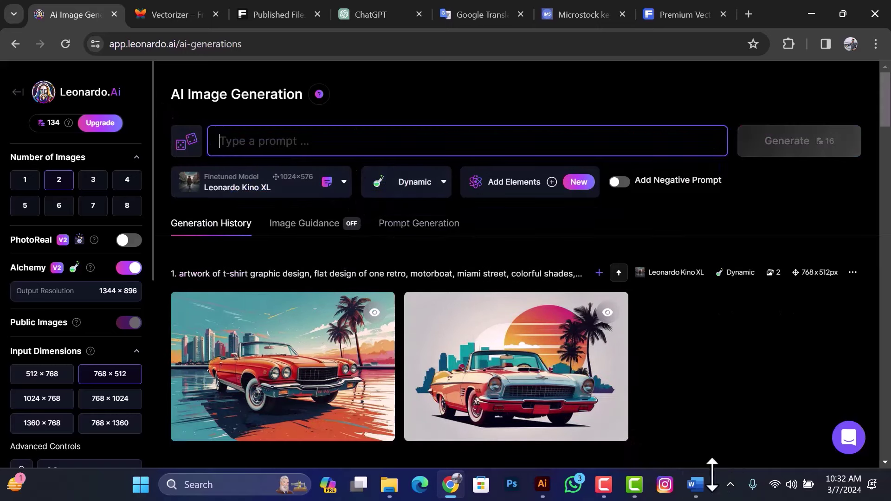
# Switch to the Word document, copy the whole t-shirt artwork prompt without its list number, and return to the browser.
pyautogui.click(702, 485)
pyautogui.click(269, 232)
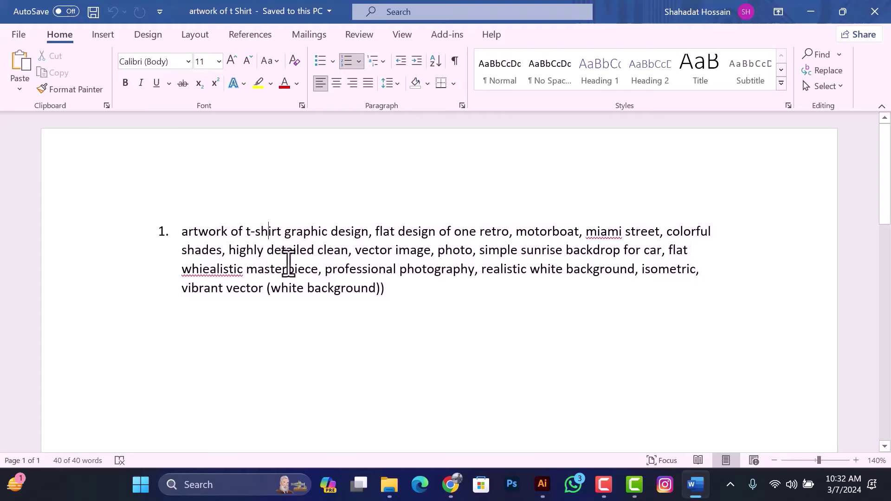
pyautogui.moveTo(184, 232); pyautogui.dragTo(395, 295)
pyautogui.hotkey('ctrl', 'c')
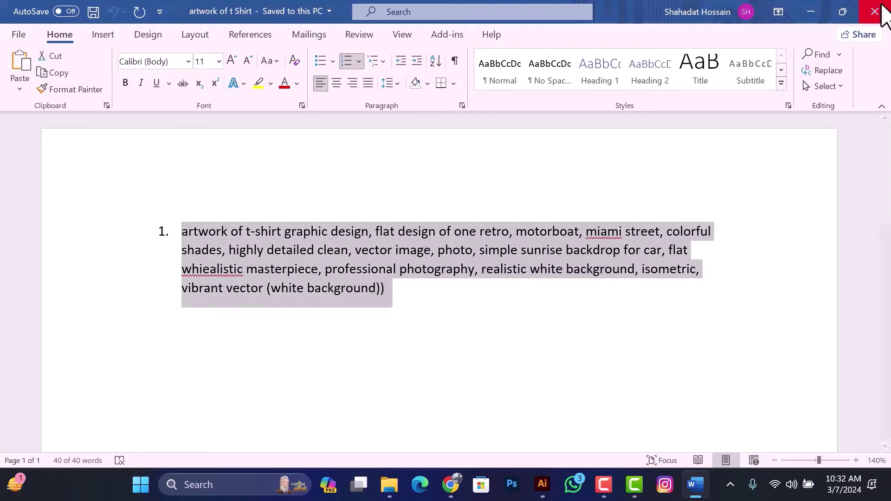
pyautogui.click(811, 12)
# Paste the copied t-shirt artwork prompt and generate two images with Leonardo Kino XL at 768 × 512.
pyautogui.click(270, 141)
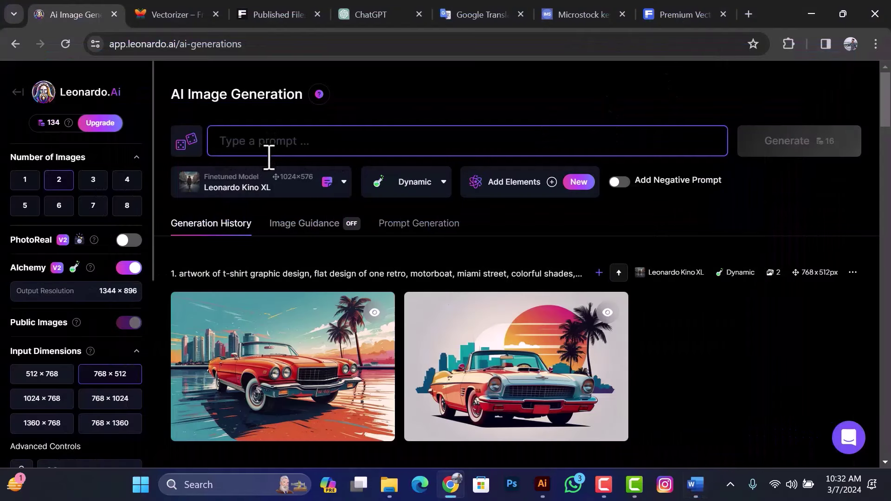
pyautogui.hotkey('ctrl', 'v')
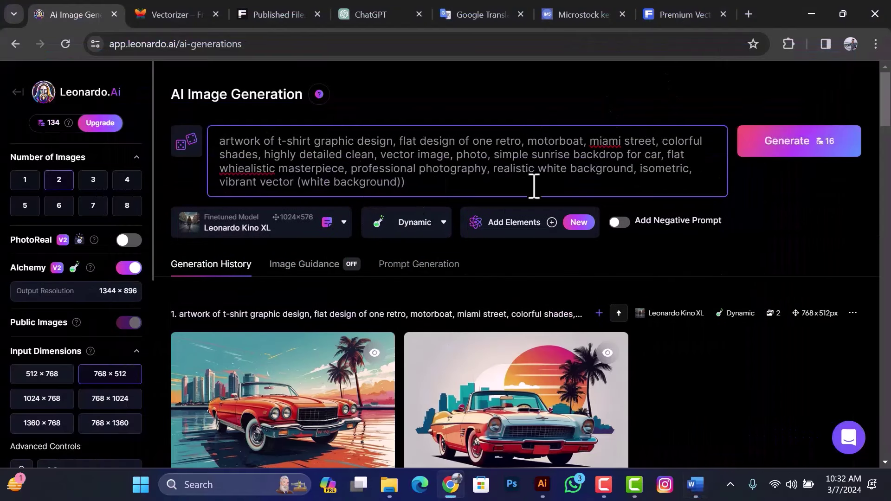
pyautogui.click(807, 144)
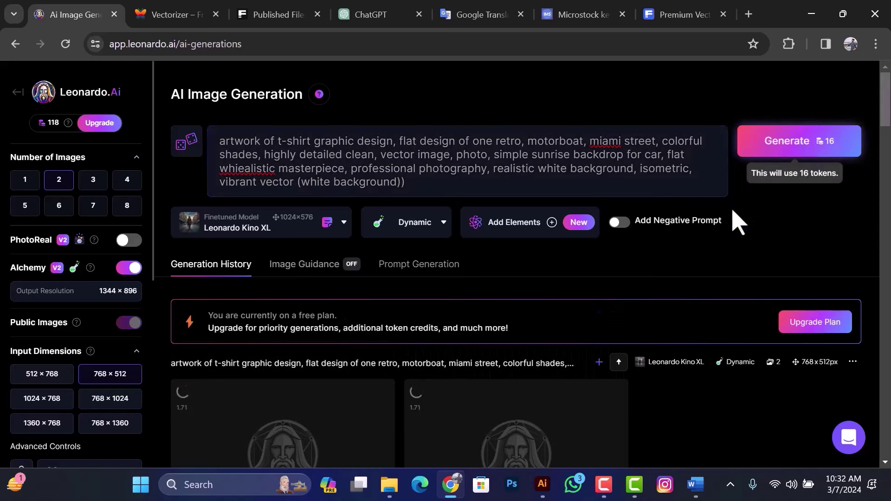
pyautogui.scroll(-3, 503, 348)
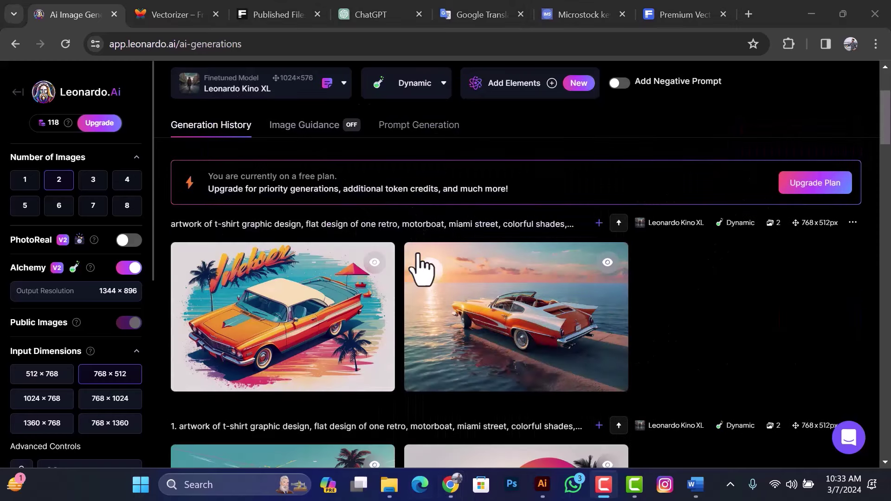
pyautogui.moveTo(407, 265)
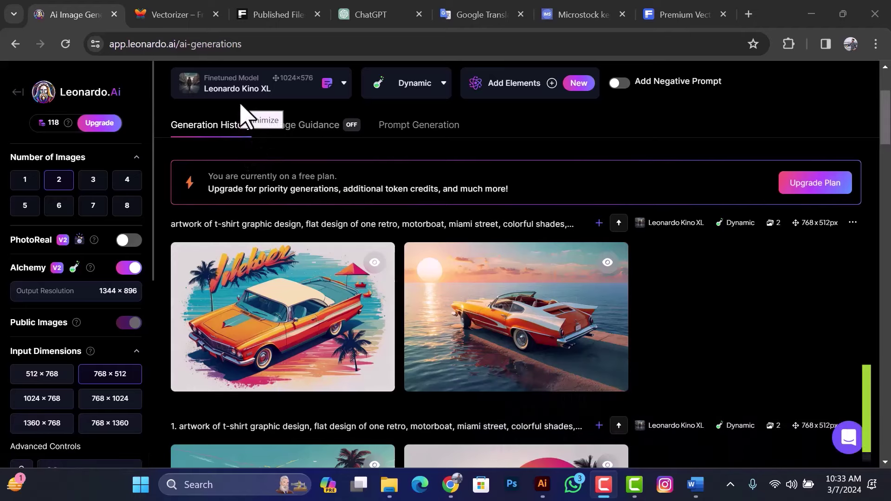
# Load the previous generations in the personal feed and find the sunset sailboat t-shirt designs.
pyautogui.scroll(-1, 325, 316)
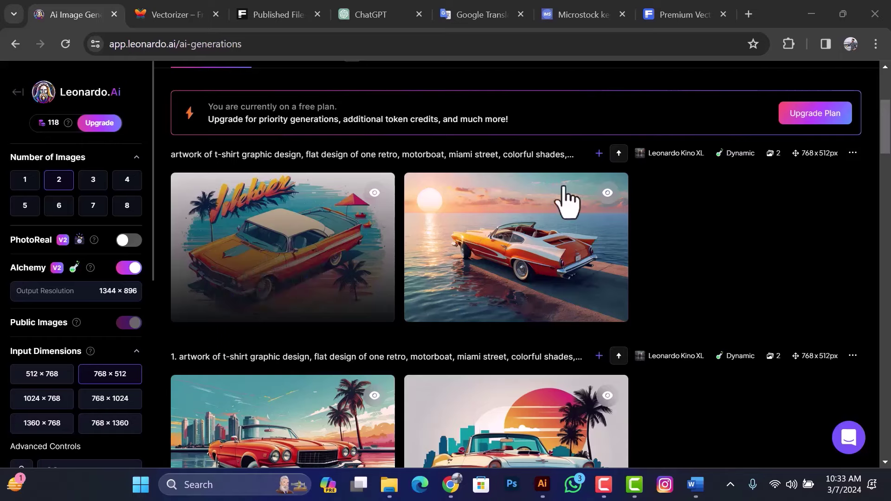
pyautogui.moveTo(886, 133); pyautogui.dragTo(886, 436)
pyautogui.click(543, 447)
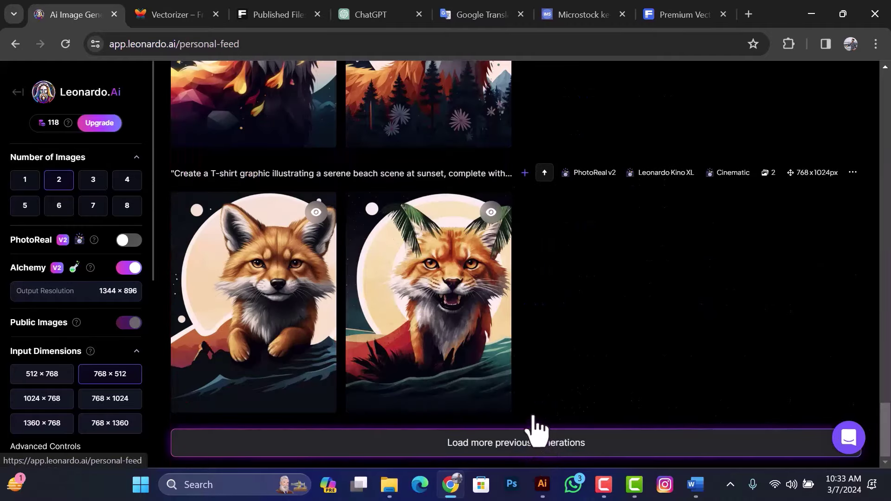
pyautogui.moveTo(885, 185); pyautogui.dragTo(881, 399)
pyautogui.scroll(10, 457, 279)
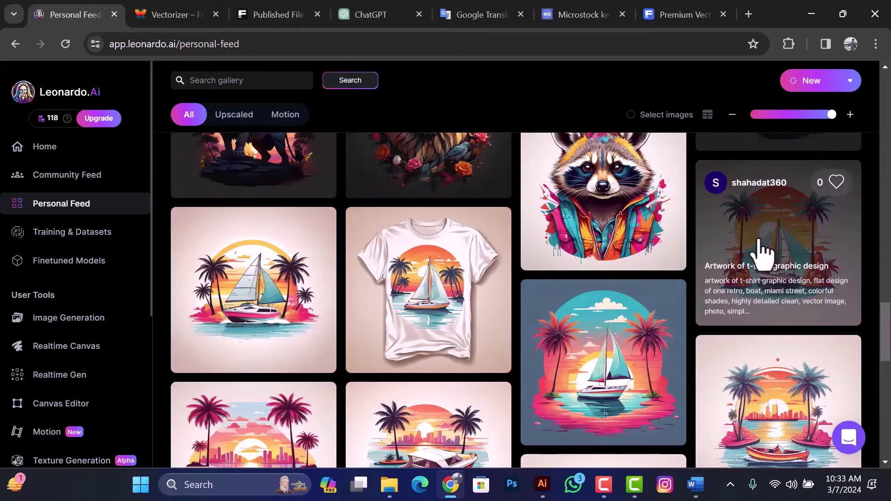
# Download the sunset sailboat artwork with two palm trees and check the downloaded JPG in the image viewer.
pyautogui.click(769, 256)
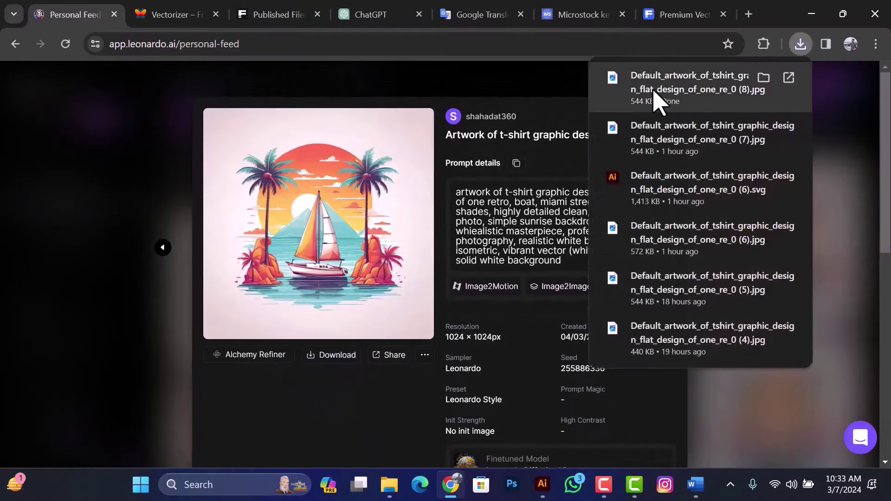
pyautogui.click(740, 92)
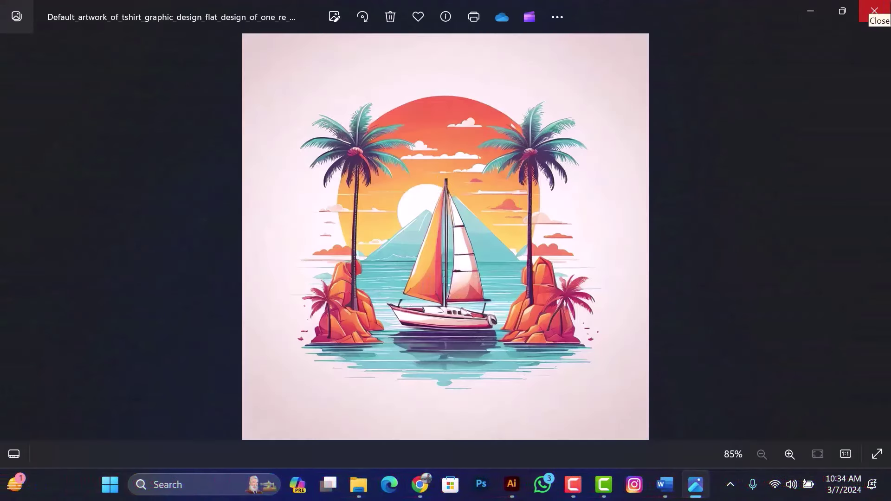
pyautogui.click(875, 10)
# Switch to vectorizer.com and upload Default_artwork_of_tshirt_graphic_design_flat_design_of_one_re_0 (8).jpg from the Downloads folder.
pyautogui.click(163, 20)
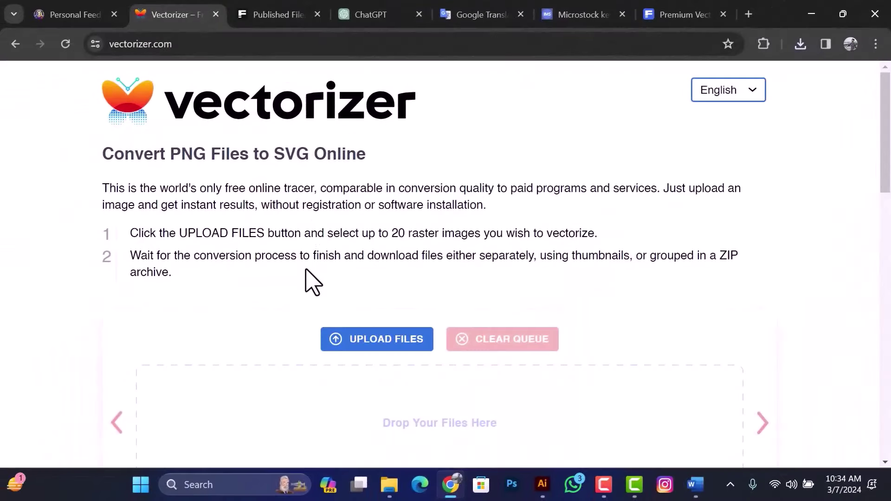
pyautogui.scroll(-2, 306, 312)
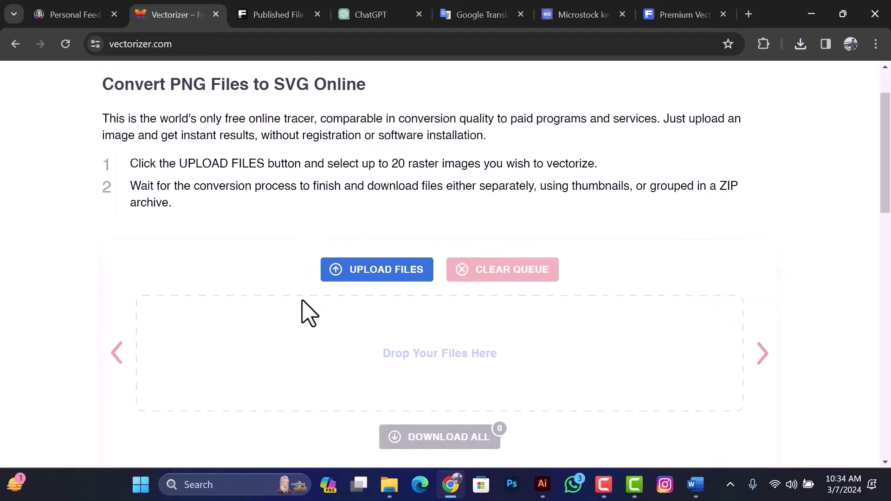
pyautogui.scroll(2, 302, 313)
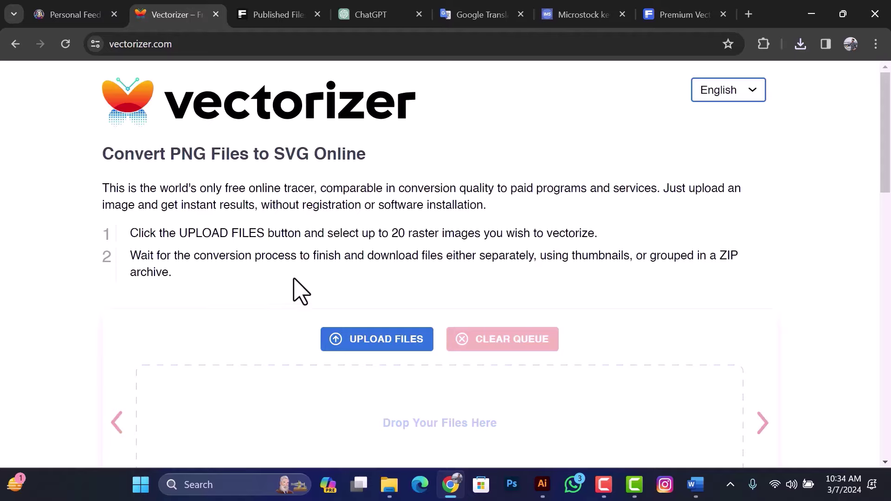
pyautogui.scroll(-3, 215, 228)
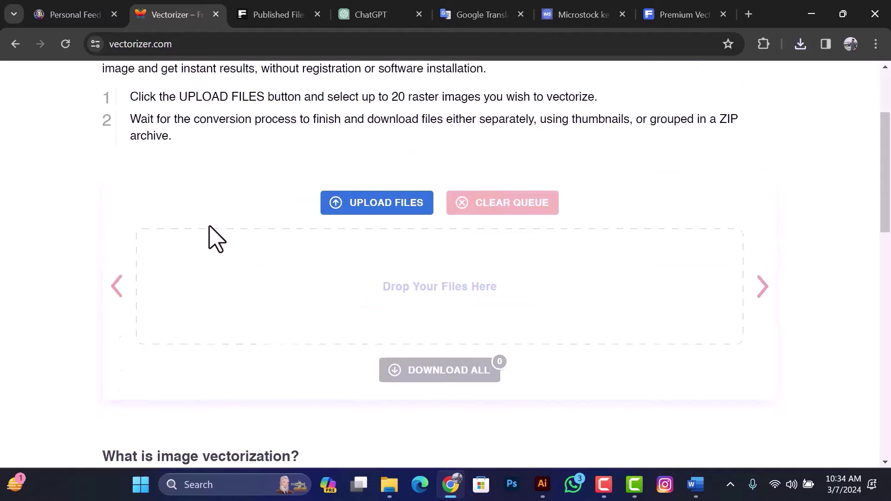
pyautogui.click(395, 210)
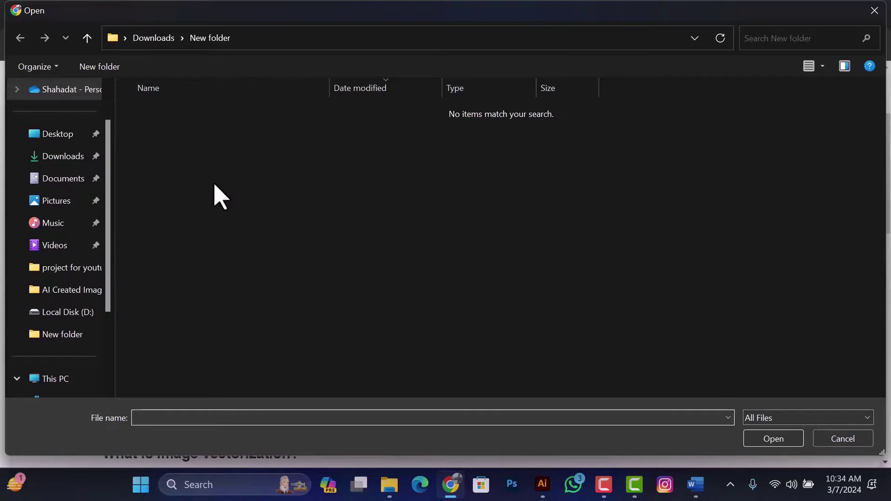
pyautogui.click(60, 156)
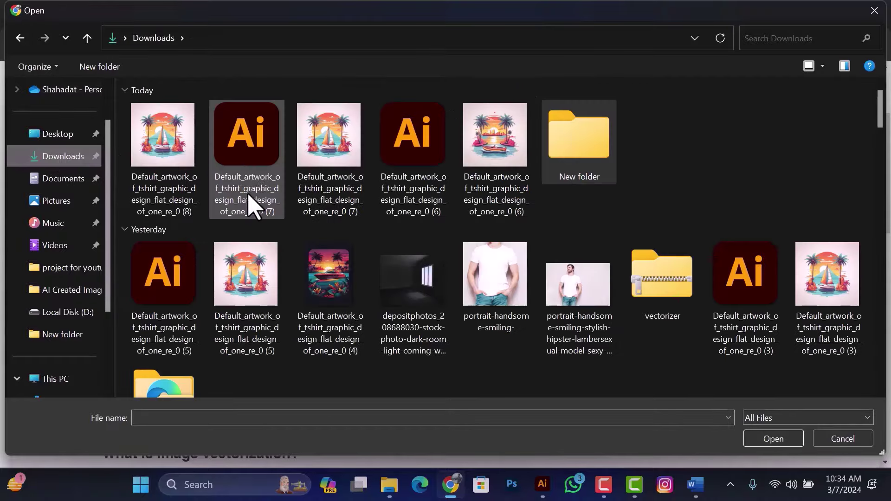
pyautogui.click(186, 152)
pyautogui.click(774, 441)
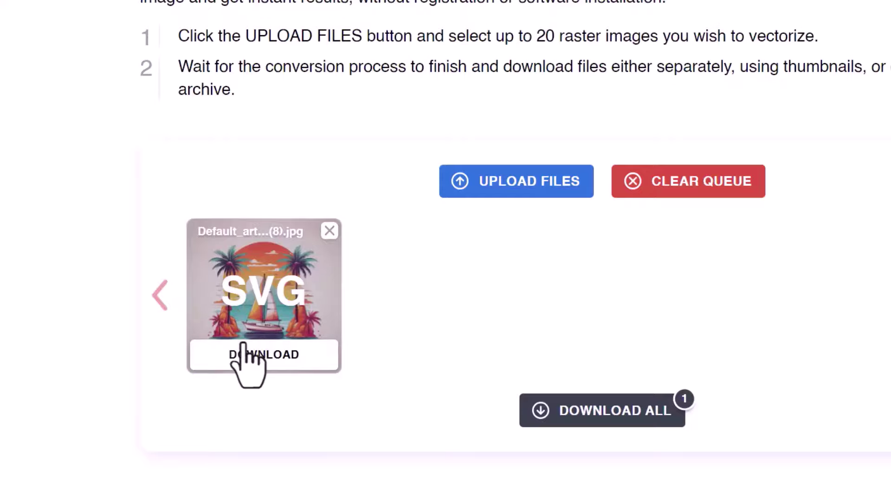
# Download the SVG version of the sailboat artwork and check it in the recent download history.
pyautogui.click(232, 348)
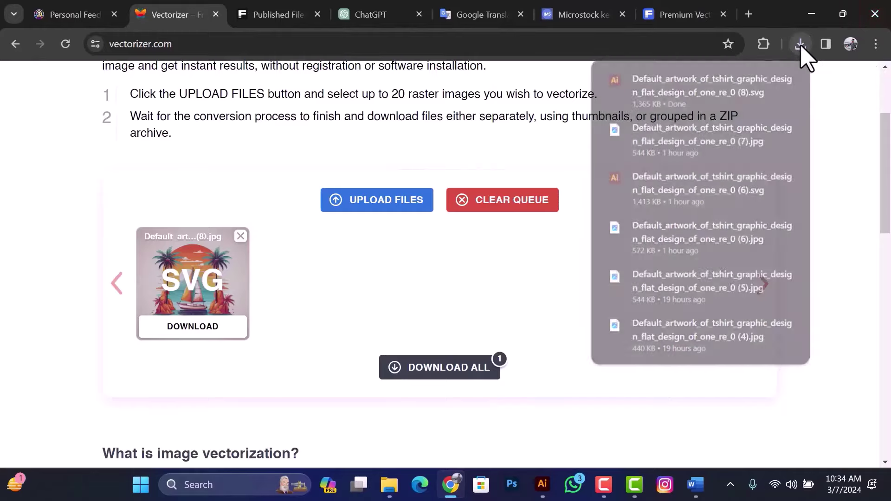
pyautogui.click(801, 45)
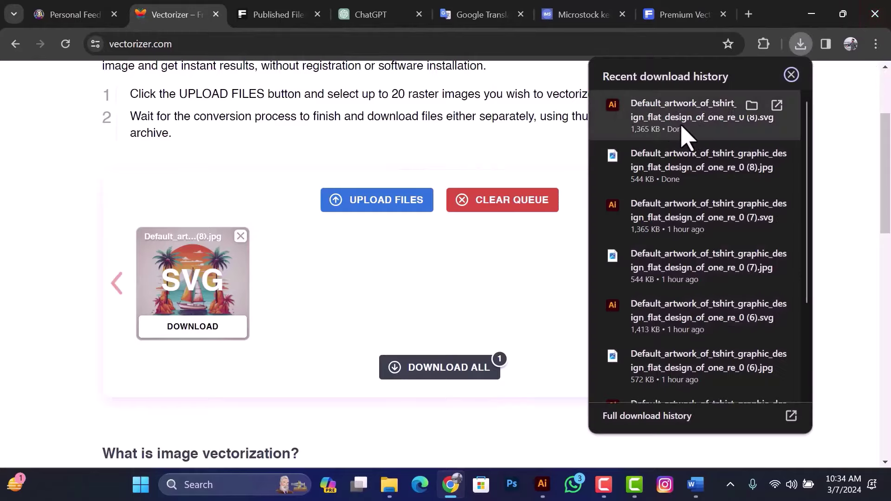
pyautogui.click(505, 159)
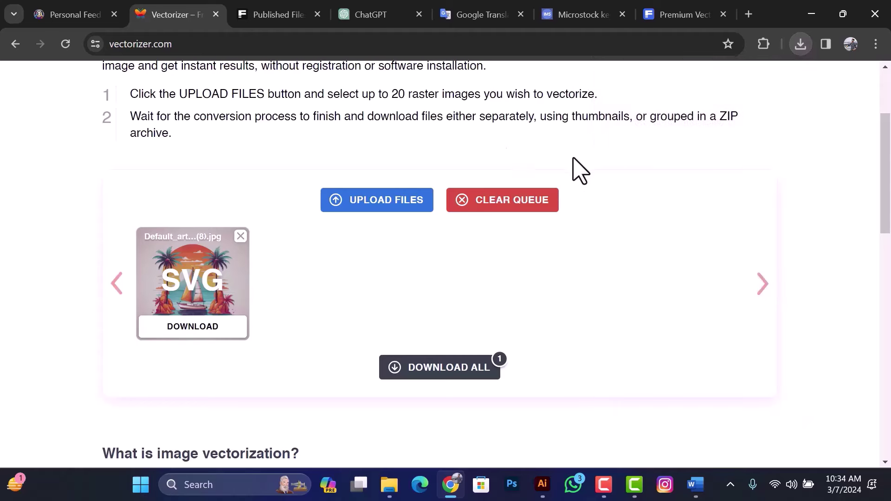
# Minimize the browser and open the (8) SVG of the sailboat artwork from the Downloads folder in Illustrator.
pyautogui.click(811, 14)
pyautogui.moveTo(391, 478)
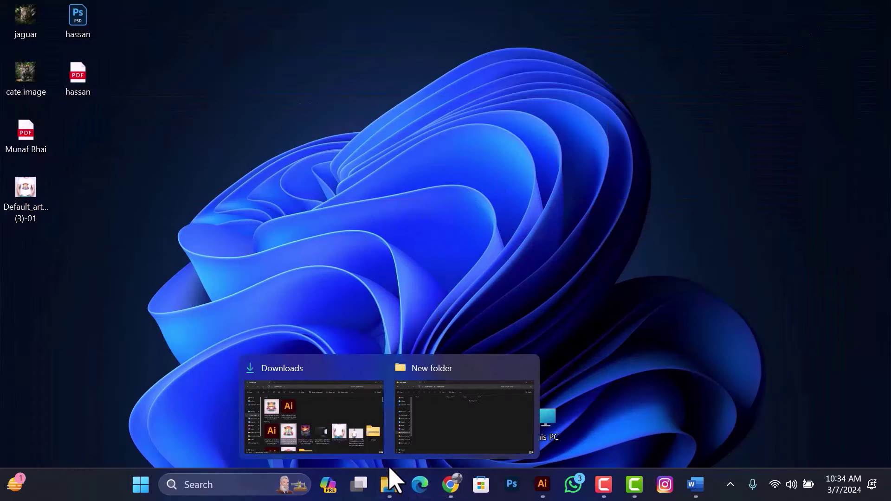
pyautogui.click(358, 426)
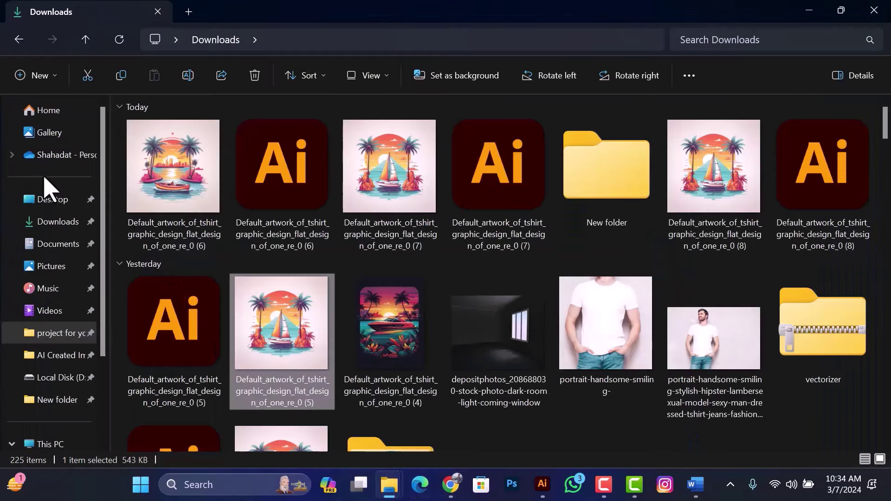
pyautogui.click(36, 222)
pyautogui.doubleClick(168, 182)
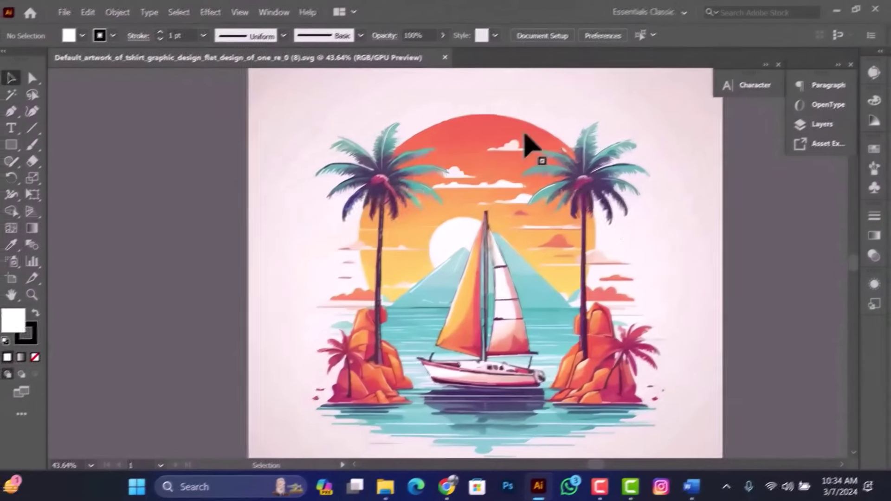
# Delete the outer background shapes along the left side and lower right corner of the sailboat artwork.
pyautogui.scroll(-3, 369, 200)
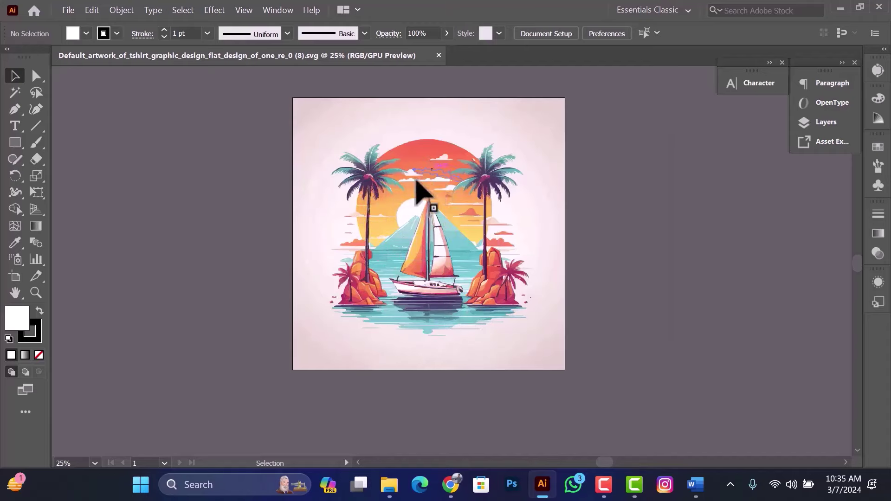
pyautogui.scroll(1, 416, 181)
pyautogui.scroll(1, 427, 234)
pyautogui.scroll(-1, 424, 239)
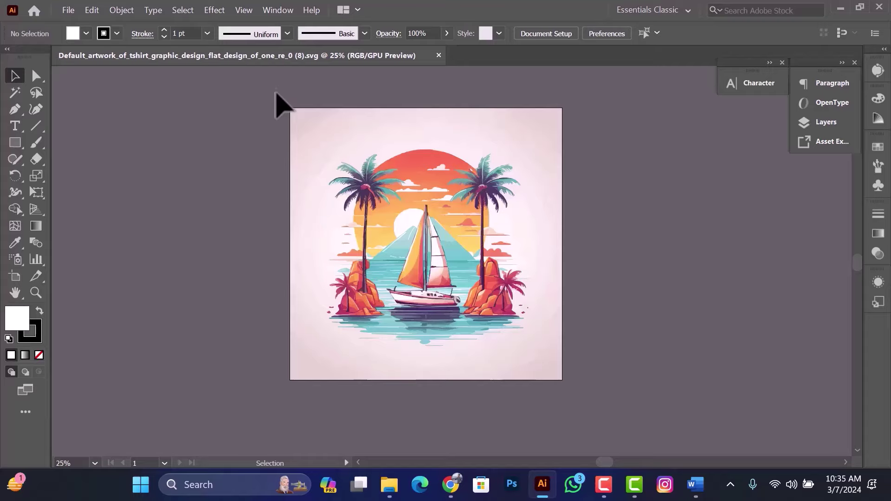
pyautogui.scroll(-2, 320, 302)
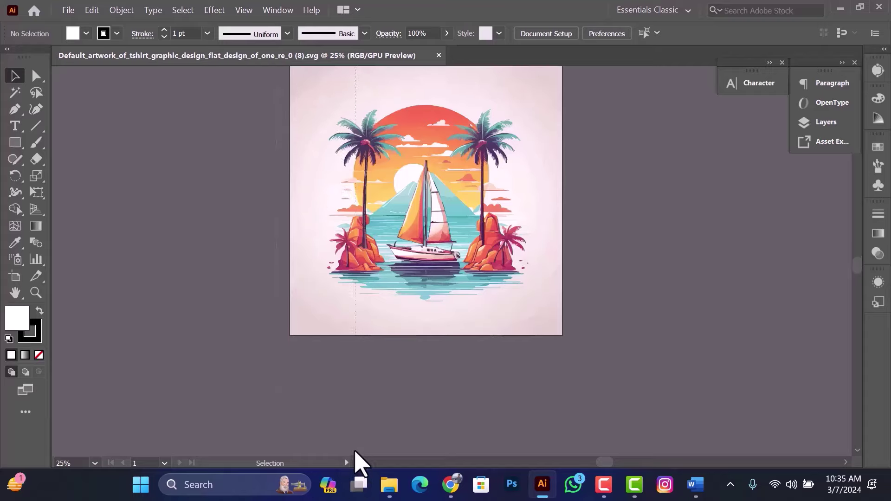
pyautogui.hotkey('ctrl', 'z')
pyautogui.hotkey('ctrl', 'z')
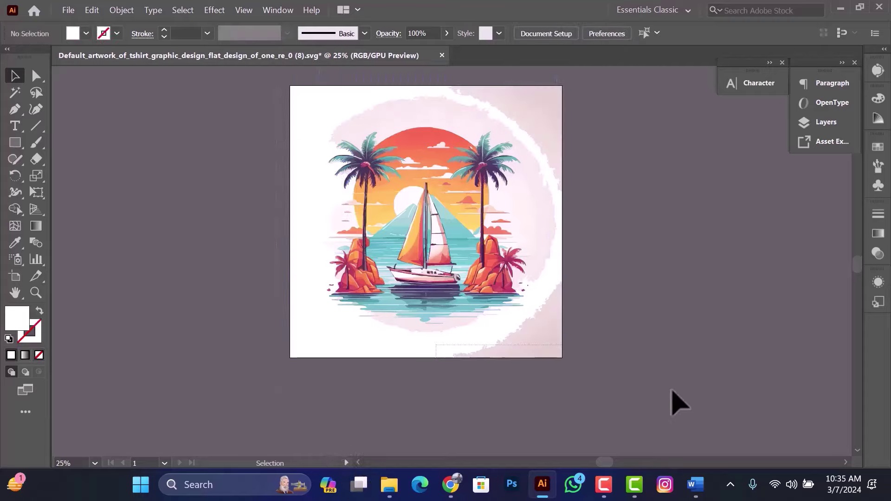
pyautogui.press('Delete')
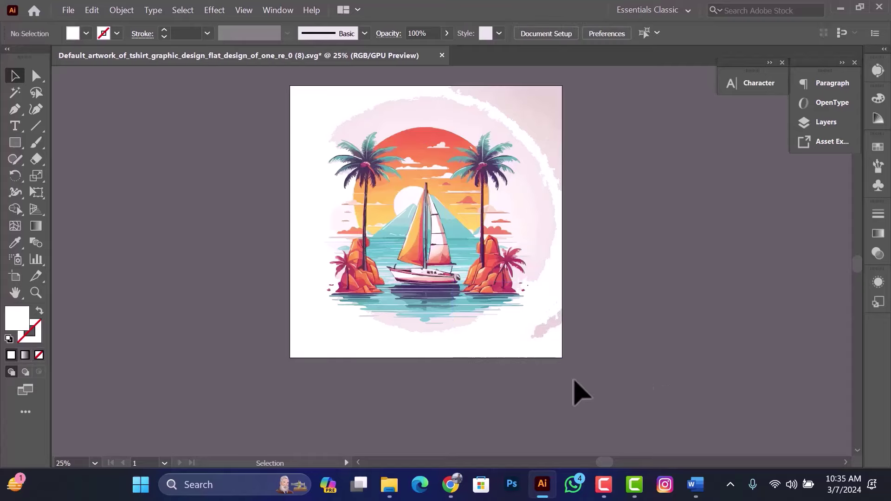
# Delete the remaining background corner at the upper right and the pale pink areas surrounding the palms, sun and water.
pyautogui.hotkey('ctrl', 'z')
pyautogui.hotkey('ctrl', 'z')
pyautogui.scroll(2, 549, 408)
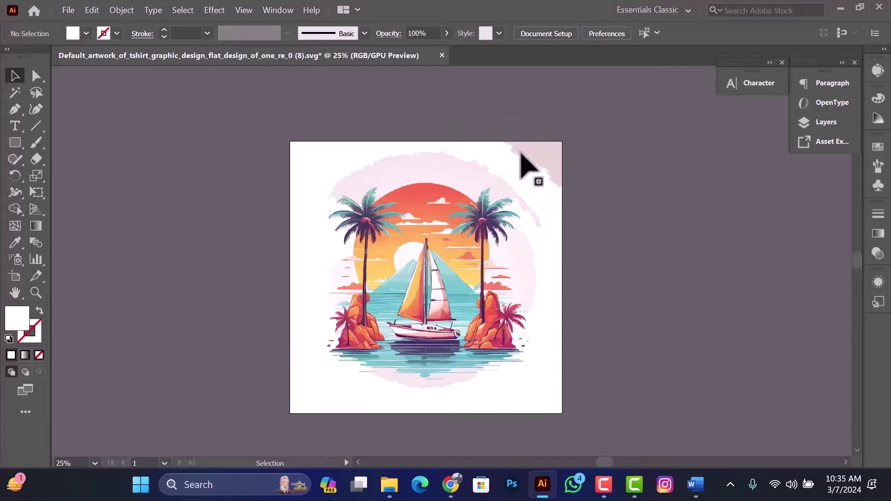
pyautogui.moveTo(583, 182); pyautogui.dragTo(584, 182)
pyautogui.press('Delete')
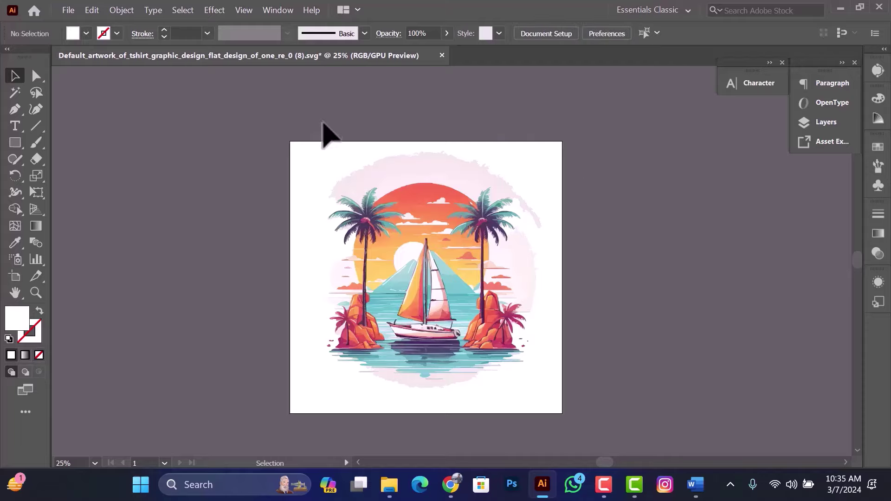
pyautogui.moveTo(480, 161); pyautogui.dragTo(444, 175)
pyautogui.press('Delete')
pyautogui.scroll(4, 358, 303)
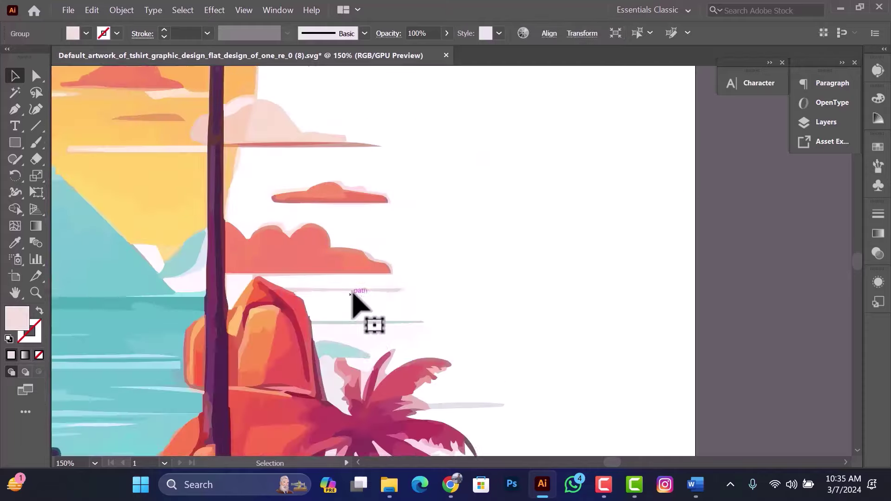
pyautogui.scroll(-2, 362, 315)
pyautogui.scroll(-2, 370, 327)
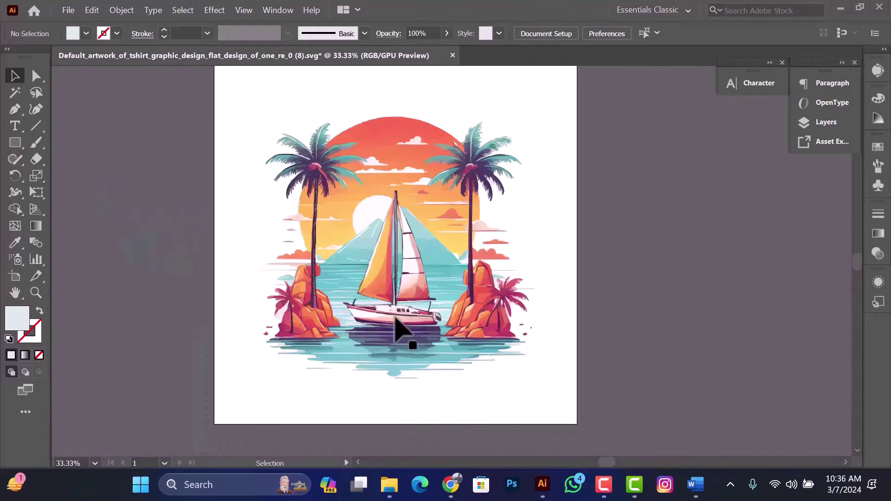
# Delete the pale leftover background shape between the fronds of the right palm tree.
pyautogui.scroll(1, 408, 265)
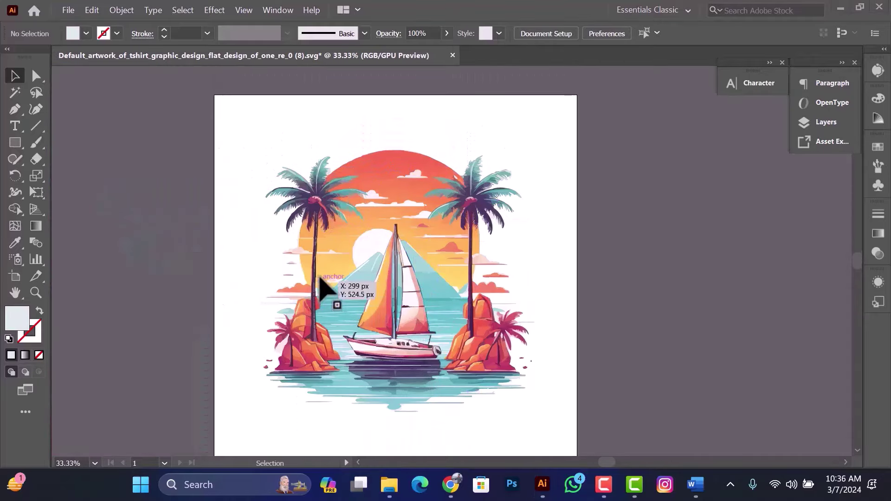
pyautogui.scroll(7, 497, 159)
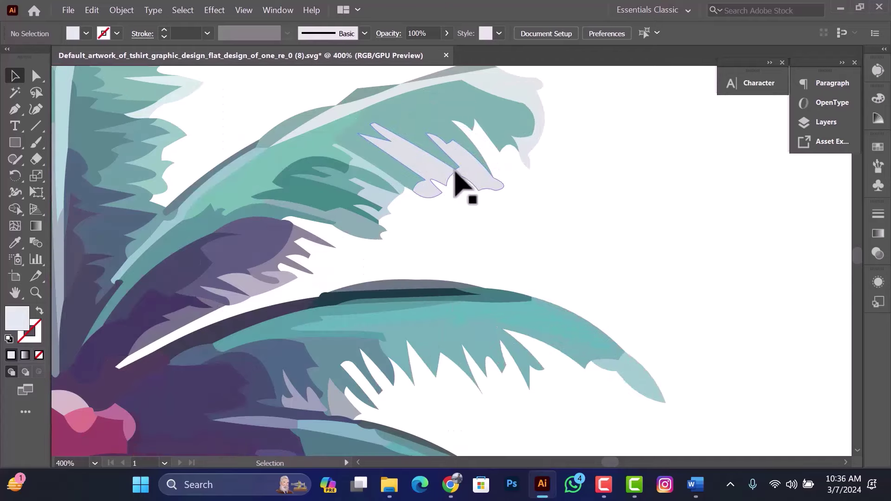
pyautogui.click(476, 177)
pyautogui.press('Delete')
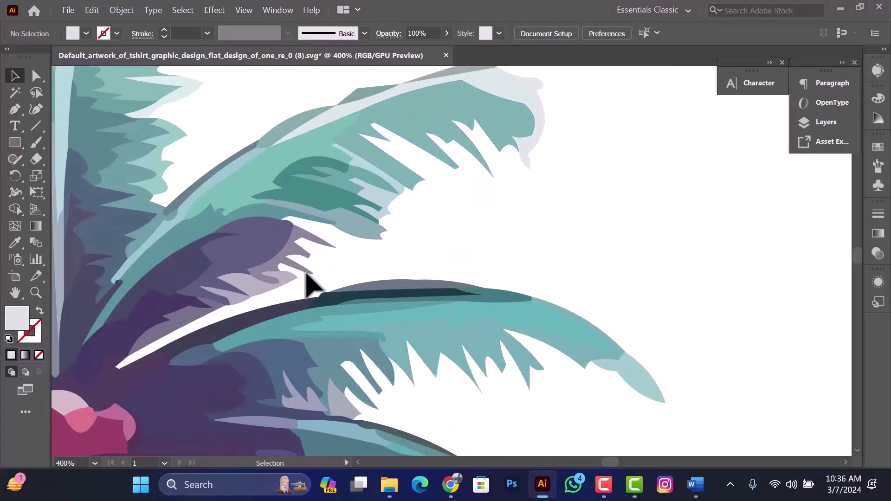
pyautogui.scroll(-4, 308, 258)
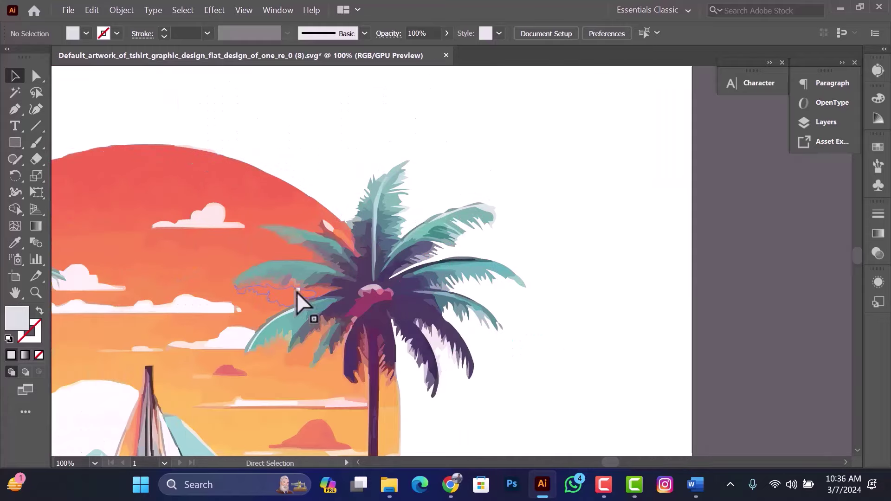
pyautogui.scroll(-3, 297, 301)
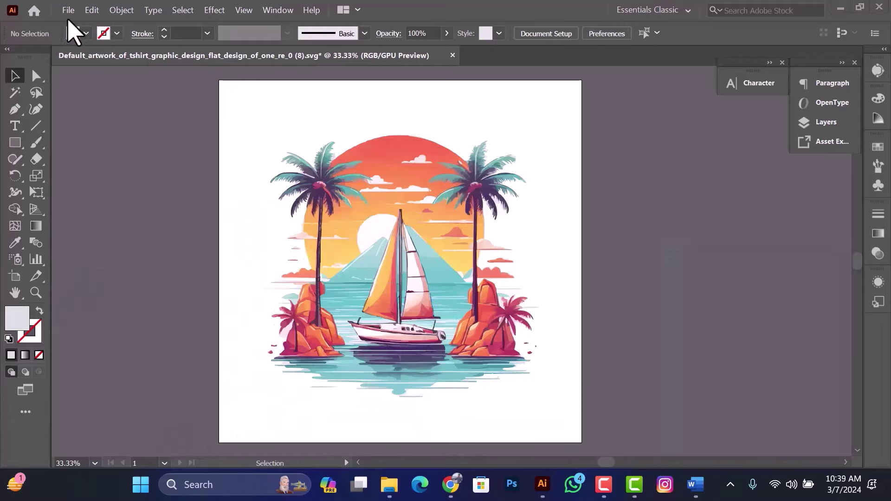
# Begin a new document with a width of 4500 px, a height of 5500 px and portrait orientation.
pyautogui.click(69, 14)
pyautogui.click(123, 23)
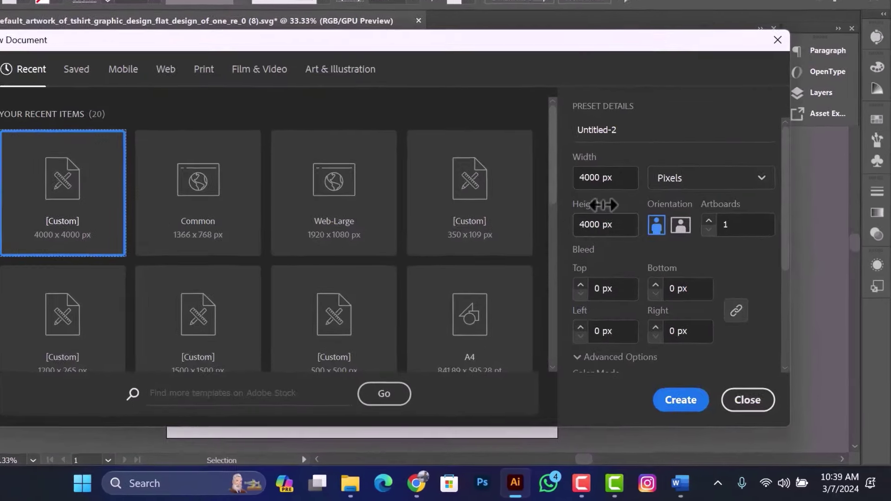
pyautogui.write('4500')
pyautogui.press('Tab')
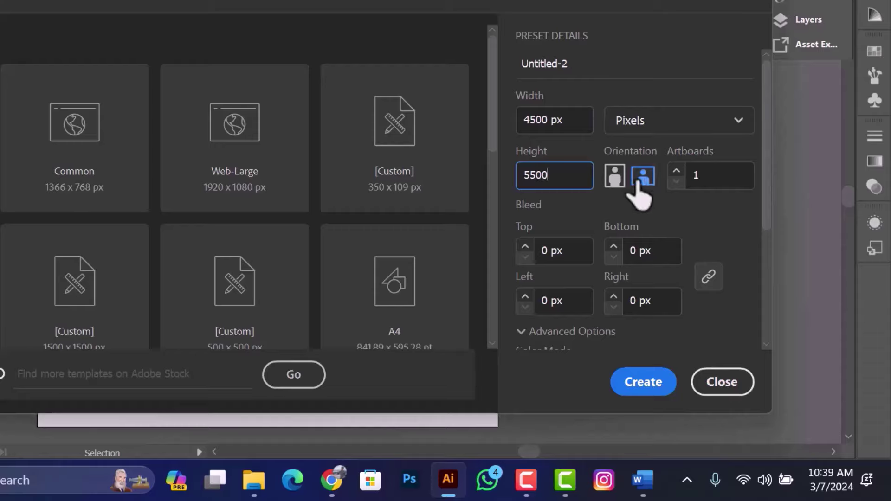
pyautogui.click(615, 178)
# Keep RGB Color, choose High (300 ppi) raster effects and create the new document.
pyautogui.scroll(-5, 591, 304)
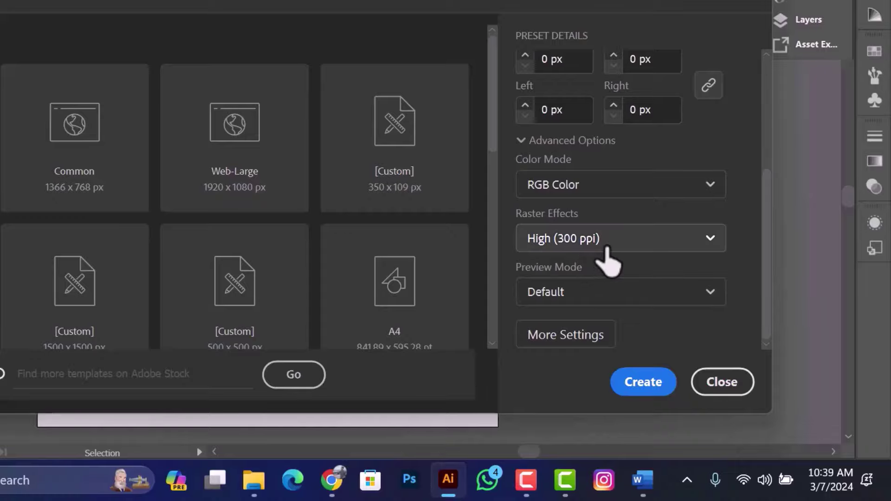
pyautogui.click(603, 251)
pyautogui.click(581, 272)
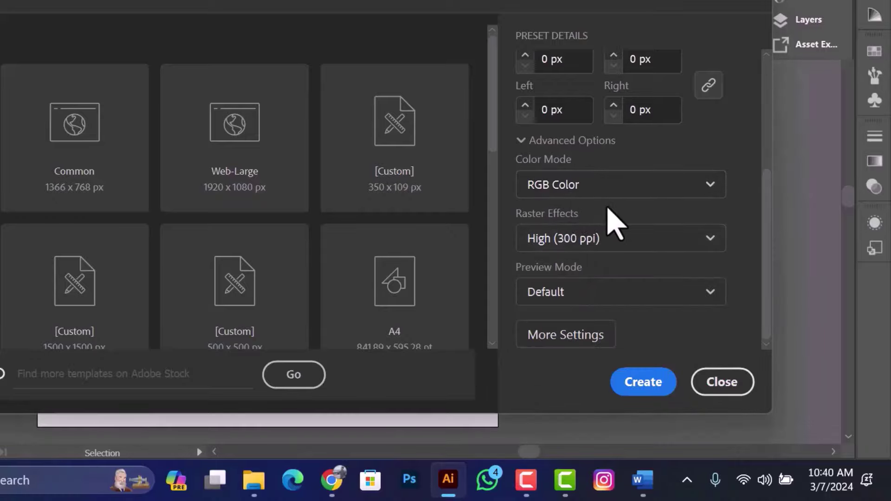
pyautogui.scroll(5, 611, 223)
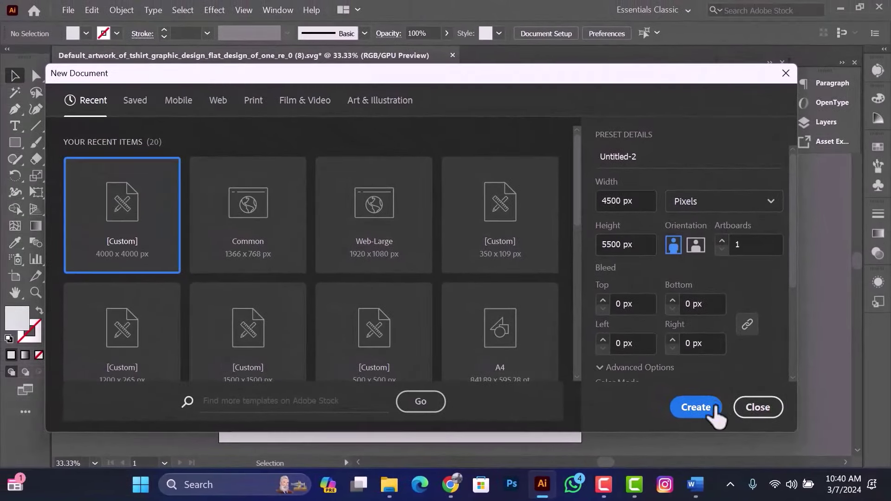
pyautogui.click(678, 398)
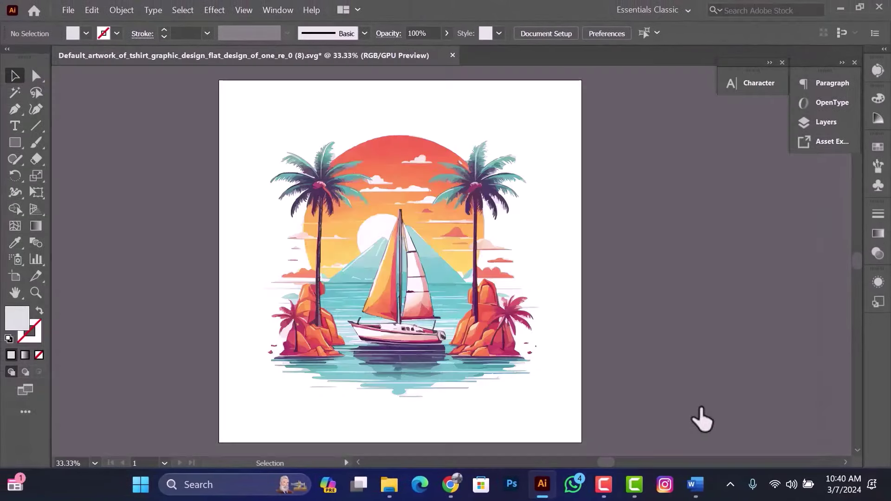
# Place the photo of the model in a white t-shirt from the Downloads folder into the new document.
pyautogui.click(68, 10)
pyautogui.click(119, 264)
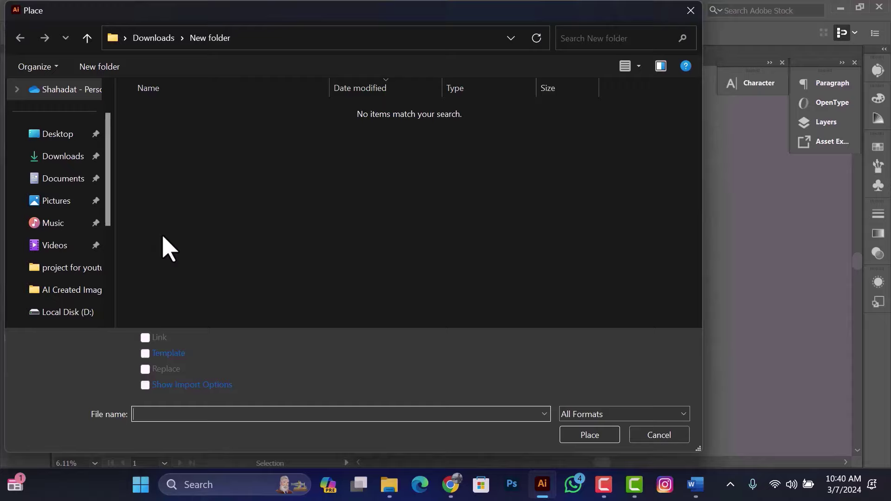
pyautogui.click(70, 157)
pyautogui.click(484, 274)
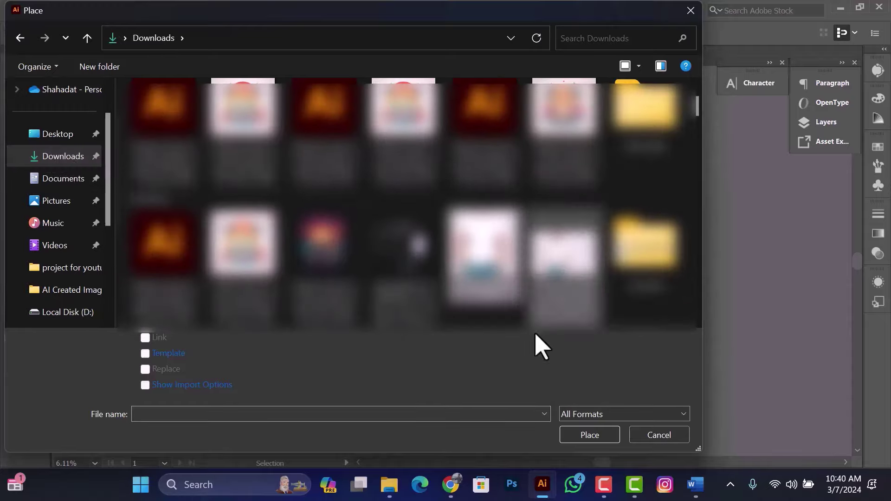
pyautogui.click(589, 435)
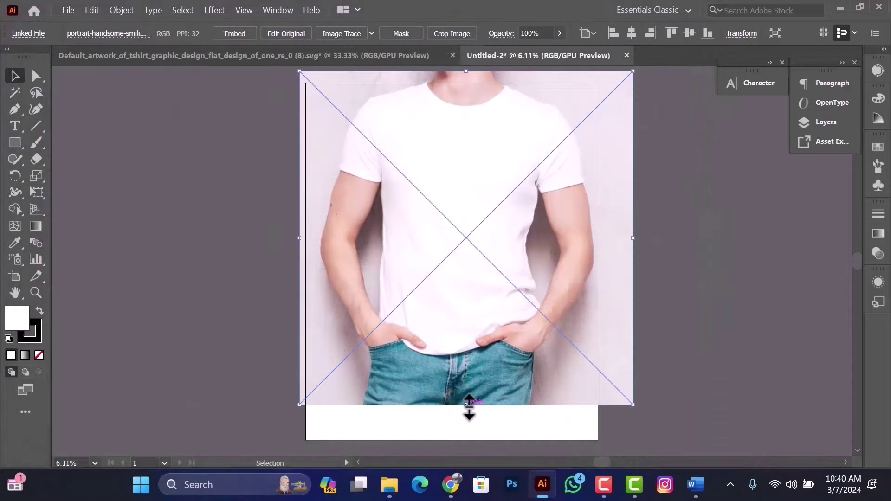
# Enlarge the t-shirt photo proportionally to cover the artboard down to its lower edge and lock it.
pyautogui.moveTo(468, 406); pyautogui.dragTo(466, 440)
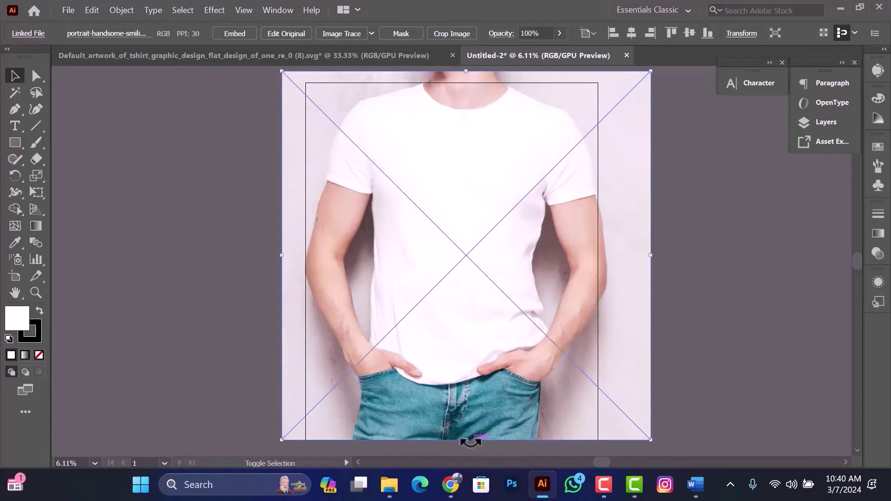
pyautogui.hotkey('ctrl', '2')
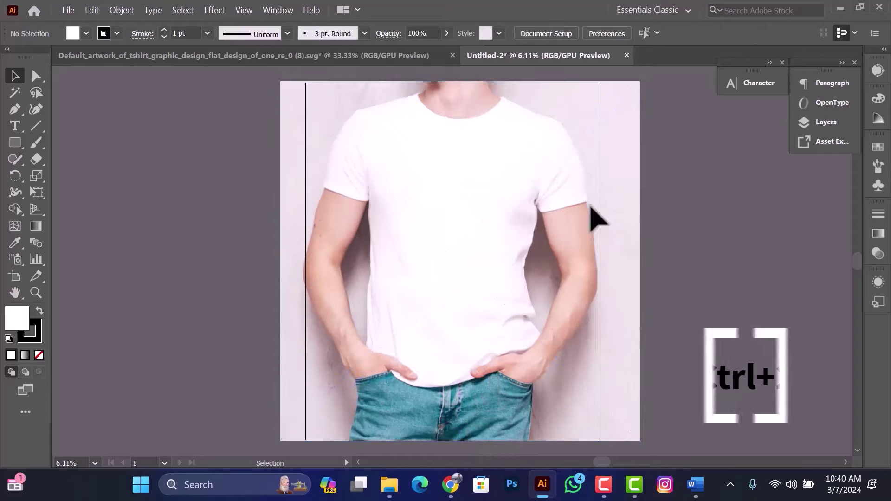
# Move the whole sailboat artwork into Untitled-2 and scale it down slightly on the chest of the white t-shirt.
pyautogui.click(279, 57)
pyautogui.moveTo(220, 106); pyautogui.dragTo(566, 437)
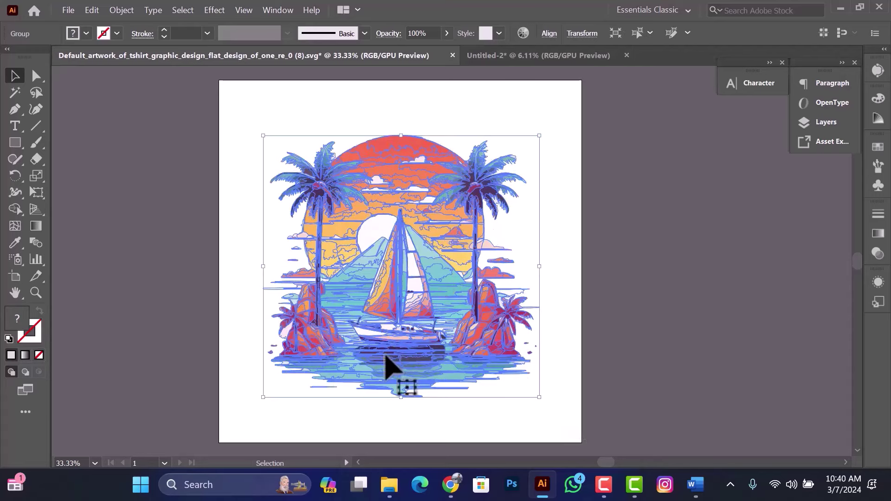
pyautogui.moveTo(390, 366); pyautogui.dragTo(529, 273)
pyautogui.moveTo(448, 262)
pyautogui.mouseDown()
pyautogui.moveTo(450, 244)
pyautogui.moveTo(452, 253)
pyautogui.mouseUp()
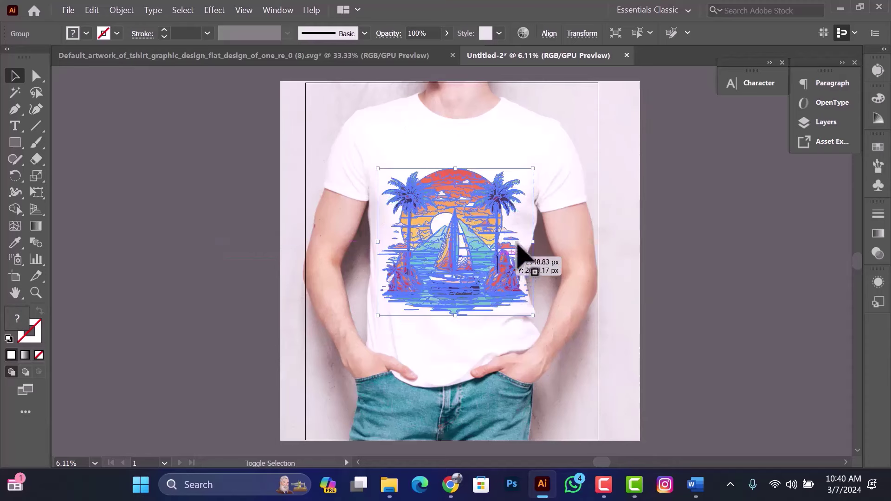
pyautogui.moveTo(533, 243)
pyautogui.mouseDown()
pyautogui.moveTo(559, 242)
pyautogui.moveTo(522, 243)
pyautogui.mouseUp()
pyautogui.click(478, 290)
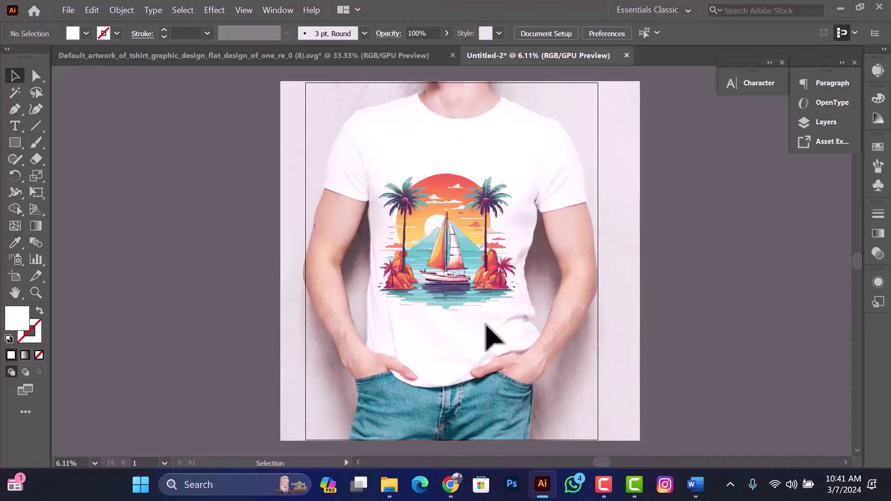
# Add the vertical gray text "IMAGE NOT INCLUDED" along the lower right edge of the artboard.
pyautogui.scroll(1, 510, 457)
pyautogui.scroll(-1, 534, 399)
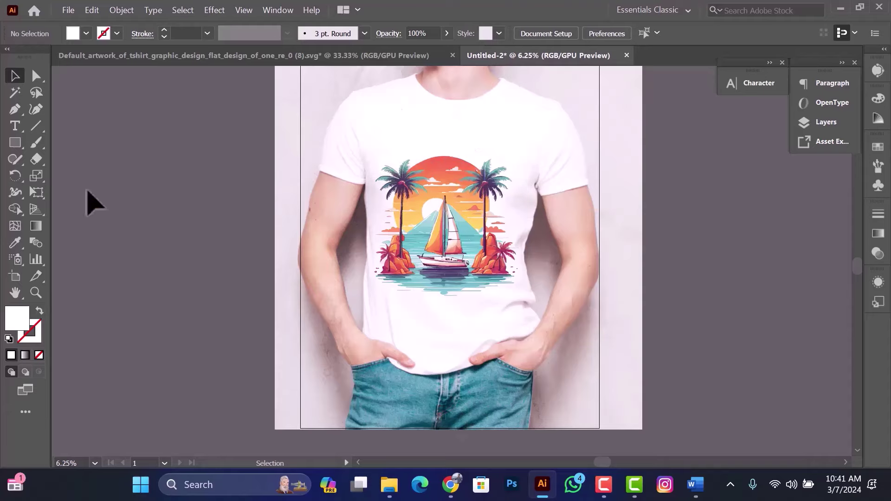
pyautogui.click(15, 126)
pyautogui.click(466, 382)
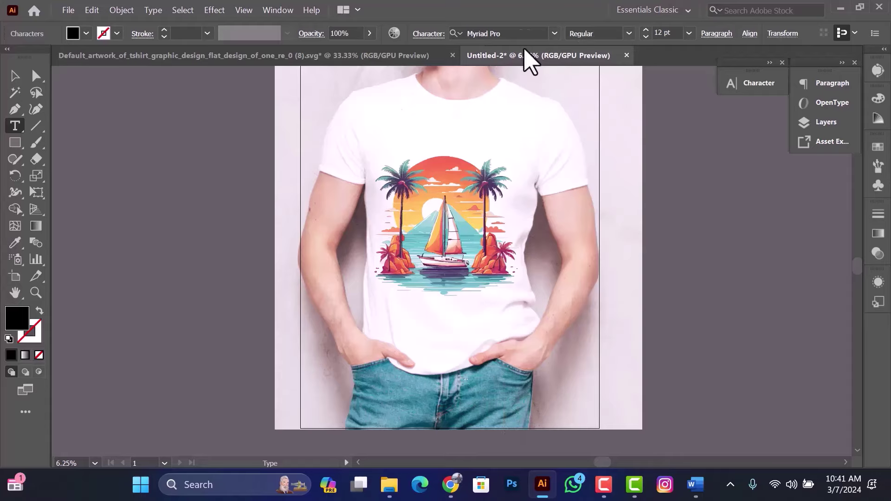
pyautogui.click(554, 33)
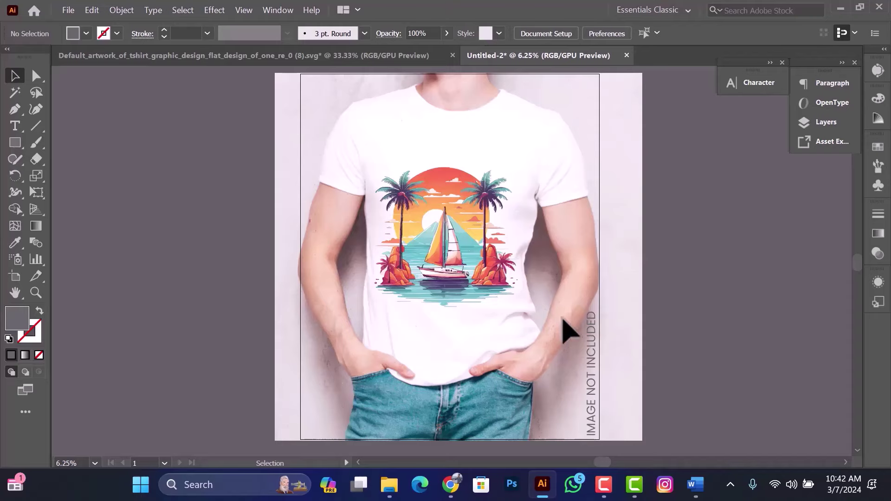
# Export the t-shirt mockup through Save for Web as a maximum-quality JPEG named "tea-shirt" into New folder inside Downloads.
pyautogui.click(68, 10)
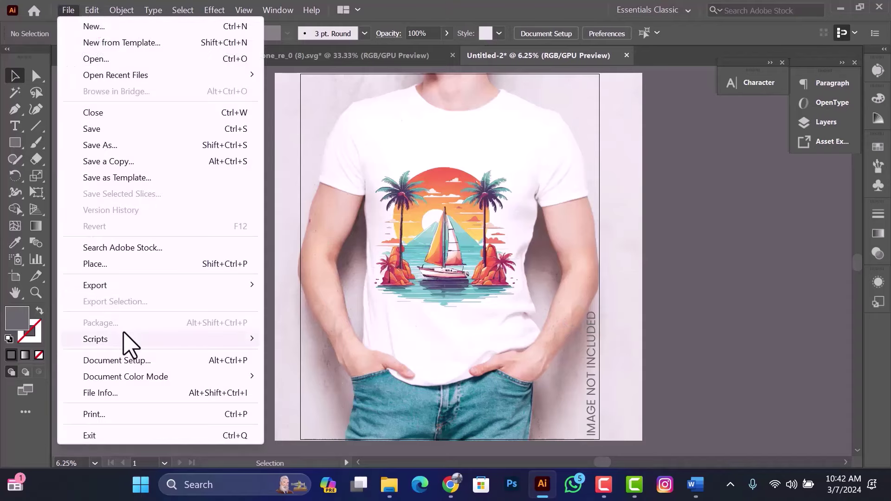
pyautogui.moveTo(116, 285)
pyautogui.click(324, 319)
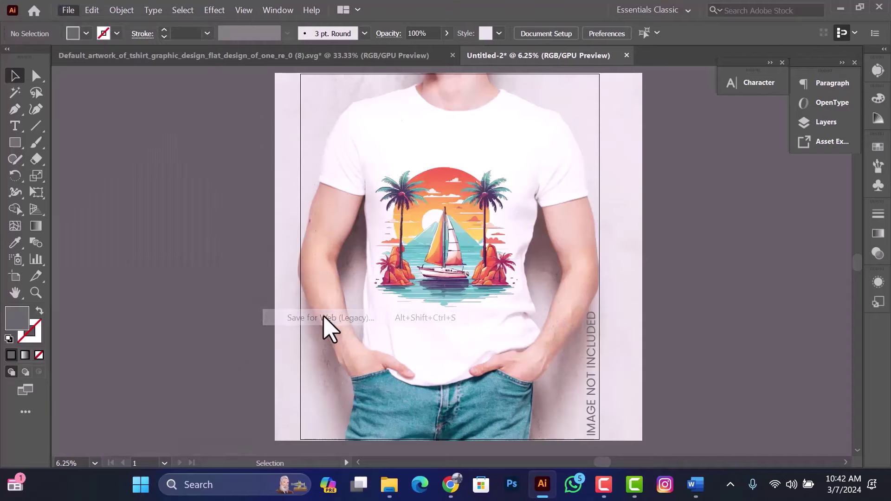
pyautogui.keyDown('ctrl'); pyautogui.keyDown('alt'); pyautogui.click(308, 278); pyautogui.keyUp('alt'); pyautogui.keyUp('ctrl')
pyautogui.keyDown('ctrl'); pyautogui.keyDown('alt'); pyautogui.click(306, 291); pyautogui.keyUp('alt'); pyautogui.keyUp('ctrl')
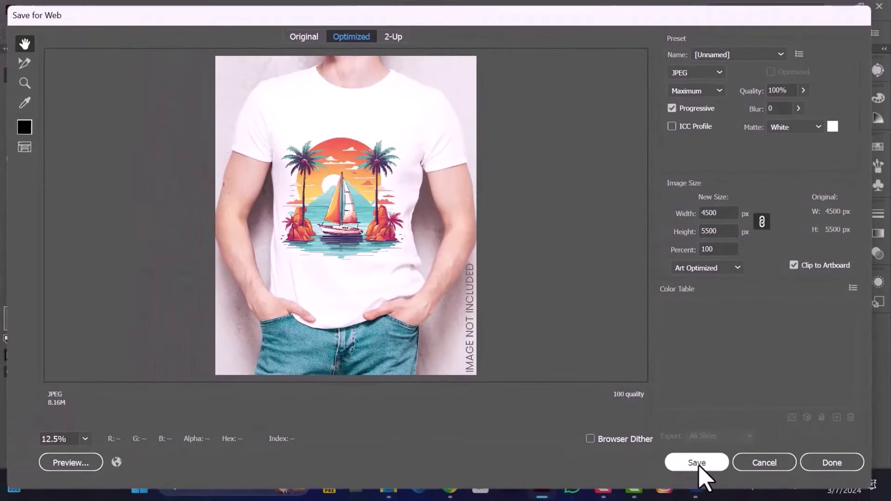
pyautogui.click(666, 496)
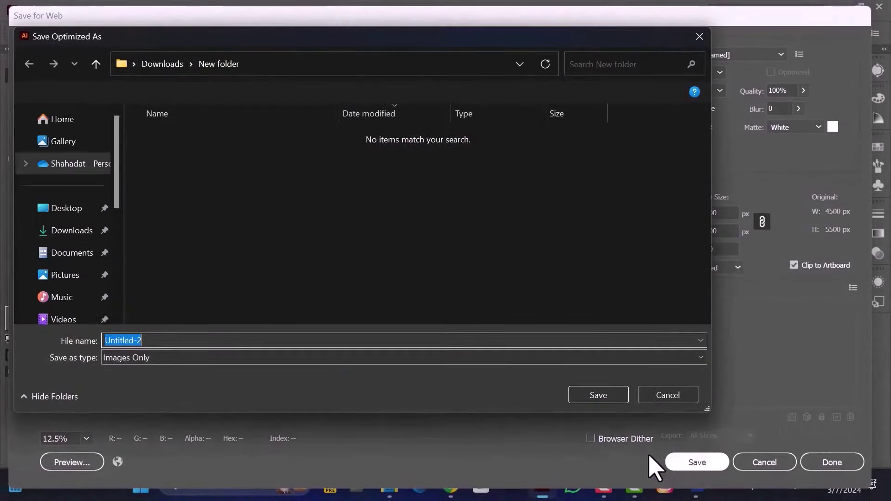
pyautogui.click(52, 185)
pyautogui.doubleClick(414, 163)
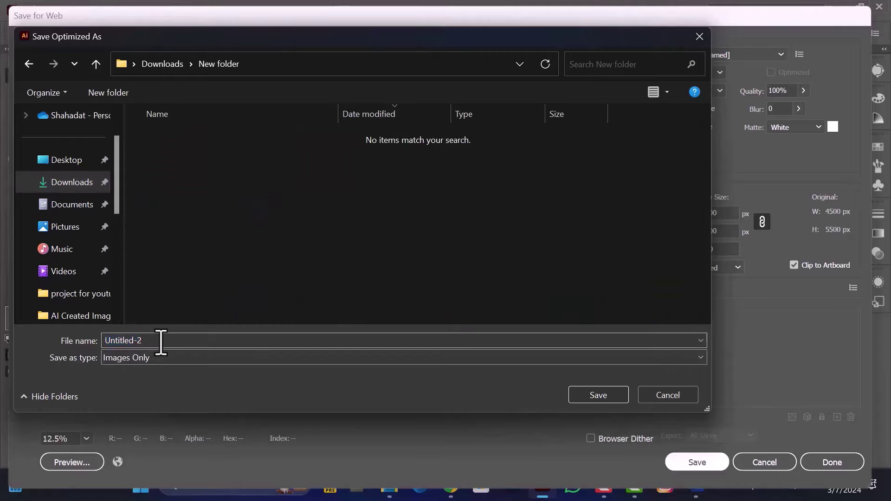
pyautogui.click(597, 397)
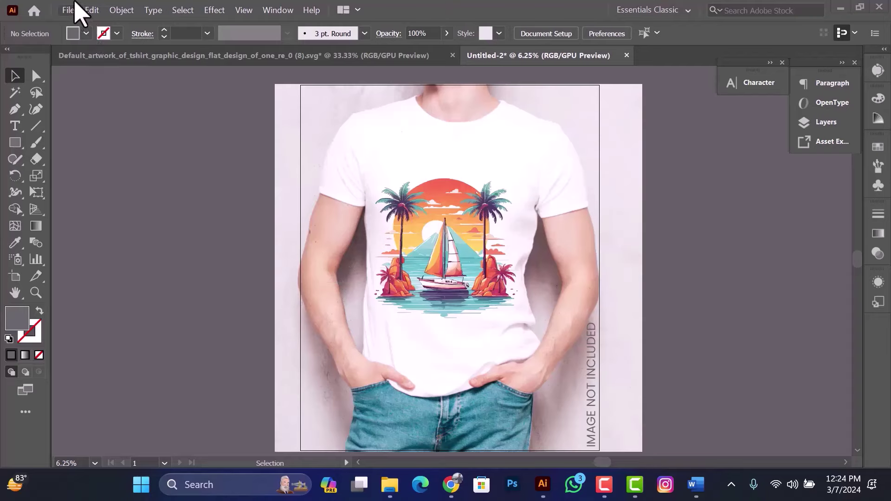
# Create a new 4000 x 4000 px document in RGB Color with High (300 ppi) raster effects.
pyautogui.click(72, 11)
pyautogui.click(125, 27)
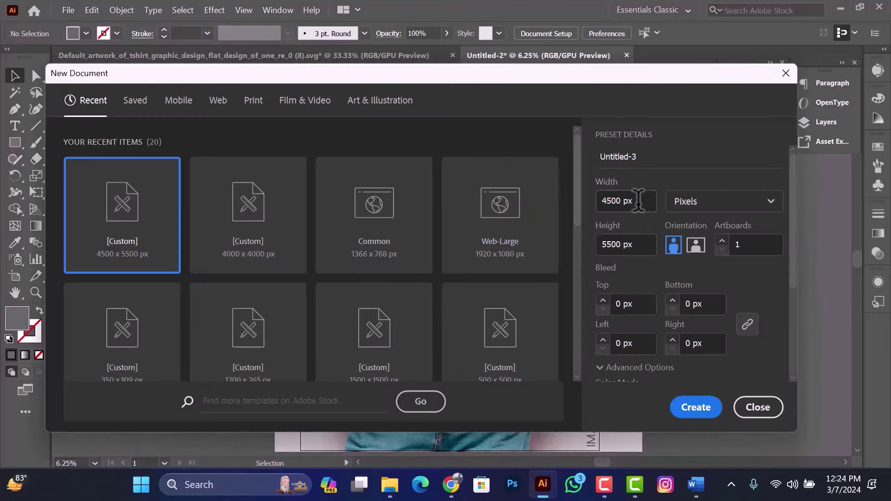
pyautogui.click(638, 201)
pyautogui.click(572, 200)
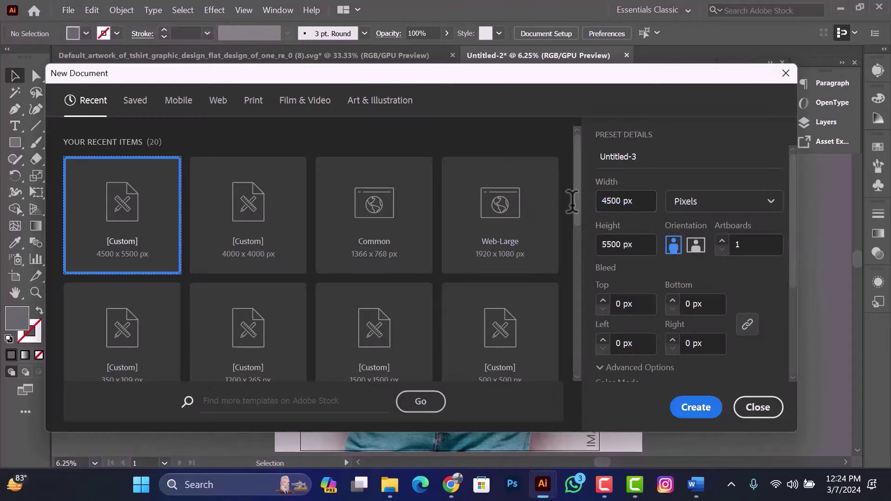
pyautogui.write('4000')
pyautogui.press('Tab')
pyautogui.write('4')
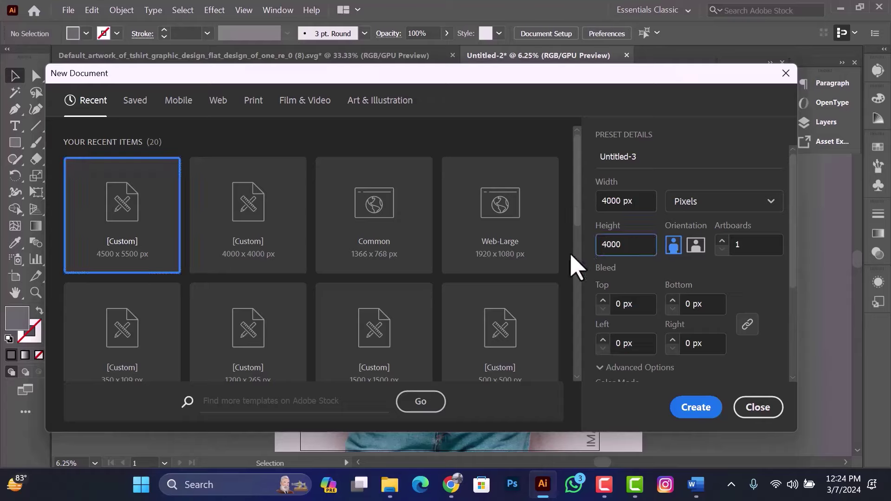
pyautogui.scroll(-3, 633, 301)
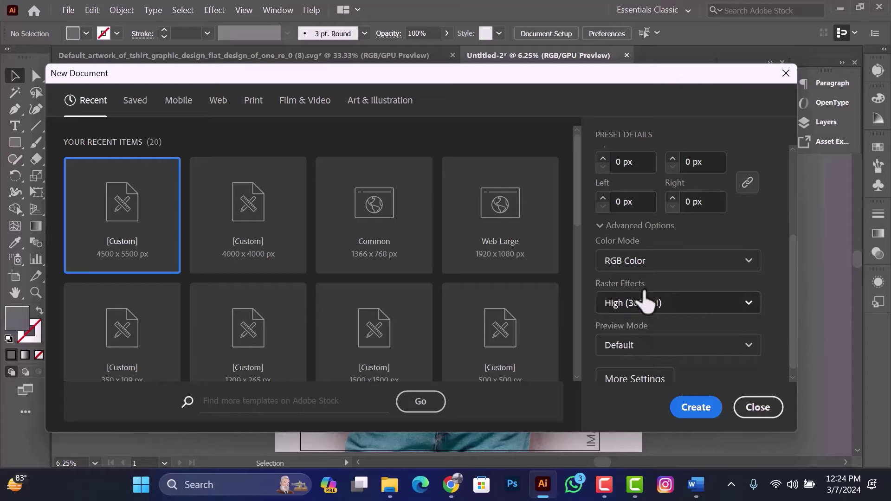
pyautogui.scroll(3, 636, 278)
pyautogui.click(704, 410)
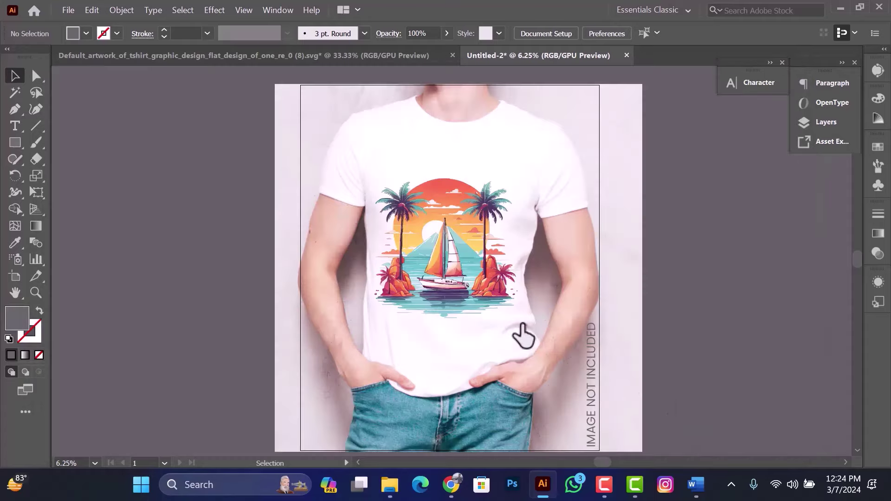
# Copy the sailboat artwork from the SVG document into Untitled-3 and enlarge it proportionally from its center to fill most of the artboard.
pyautogui.click(205, 58)
pyautogui.moveTo(537, 380); pyautogui.dragTo(563, 422)
pyautogui.hotkey('ctrl', 'Tab')
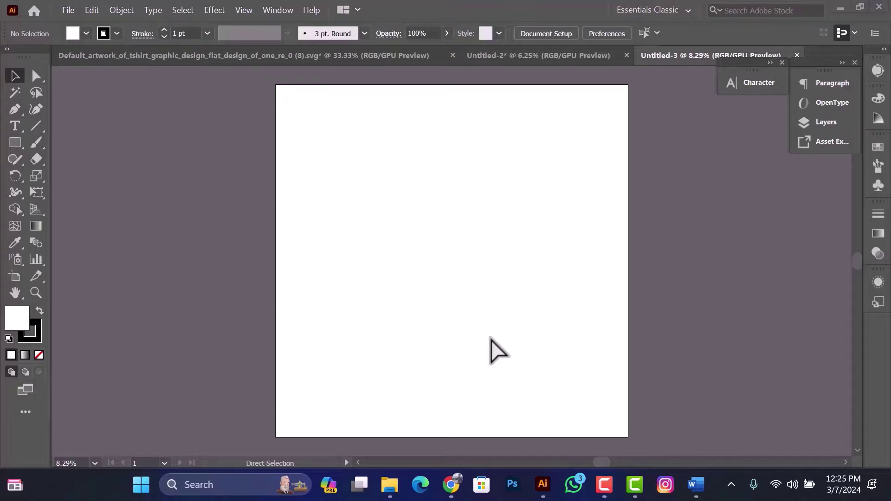
pyautogui.hotkey('ctrl', 'v')
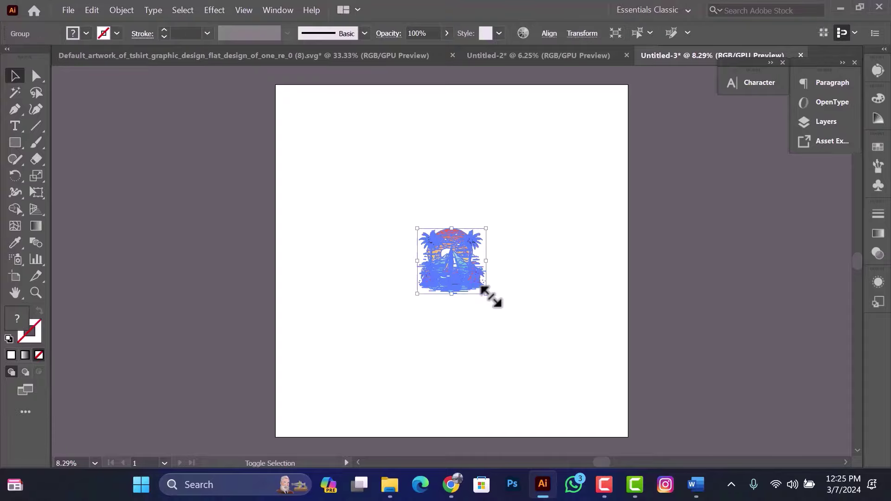
pyautogui.moveTo(494, 308); pyautogui.dragTo(583, 382)
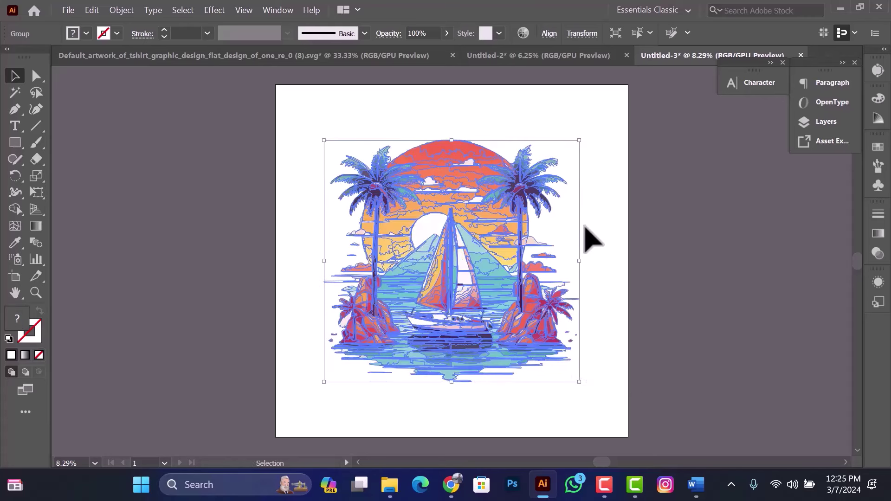
pyautogui.hotkey('ctrl', 'shift', 'a')
pyautogui.hotkey('ctrl', '-')
# Save the artwork document in Illustrator EPS format as "tea shirt" in New folder inside Downloads.
pyautogui.click(68, 10)
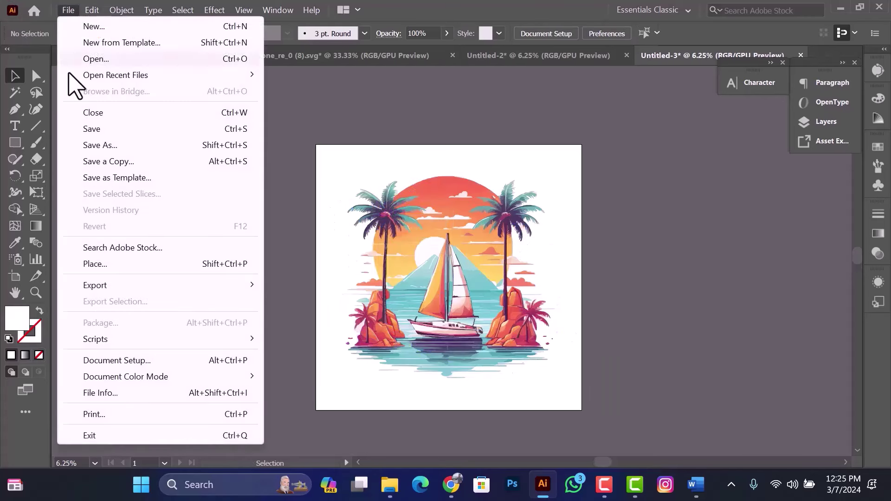
pyautogui.click(96, 145)
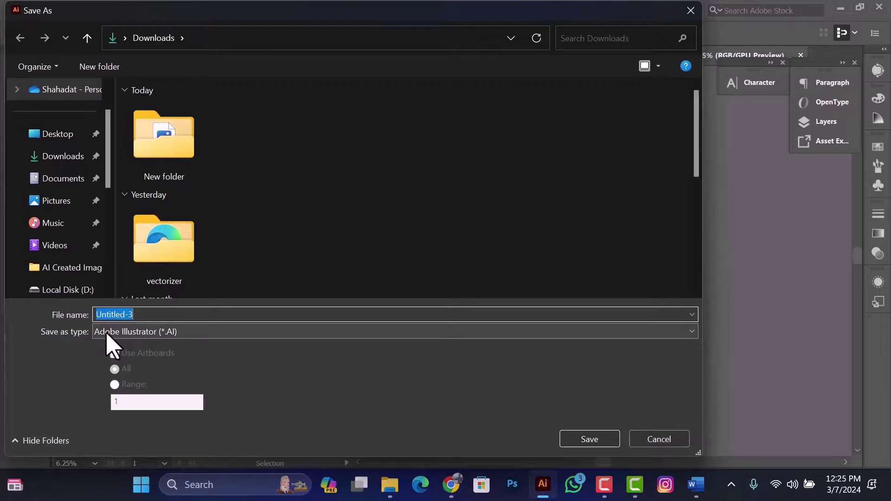
pyautogui.click(119, 334)
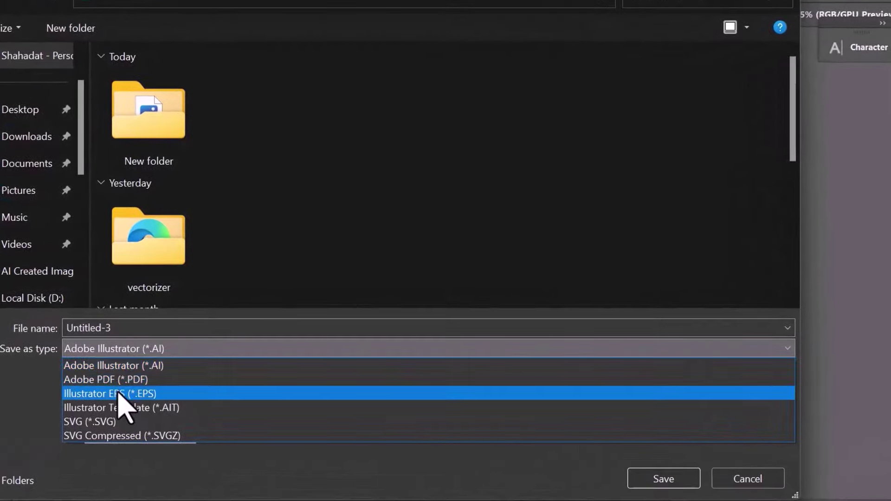
pyautogui.click(116, 394)
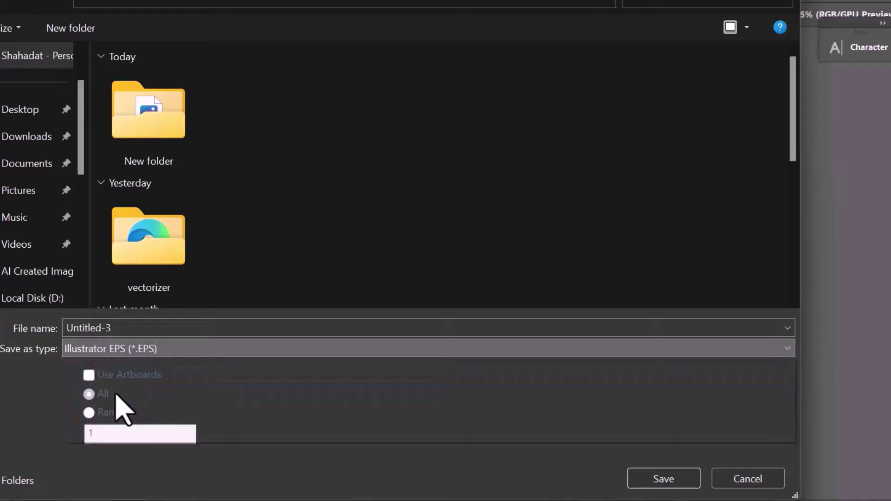
pyautogui.doubleClick(124, 327)
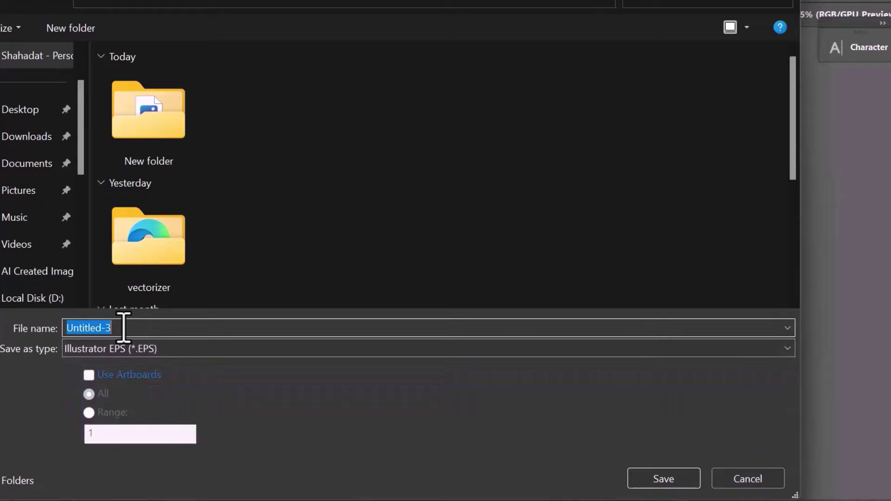
pyautogui.write('tea shirt')
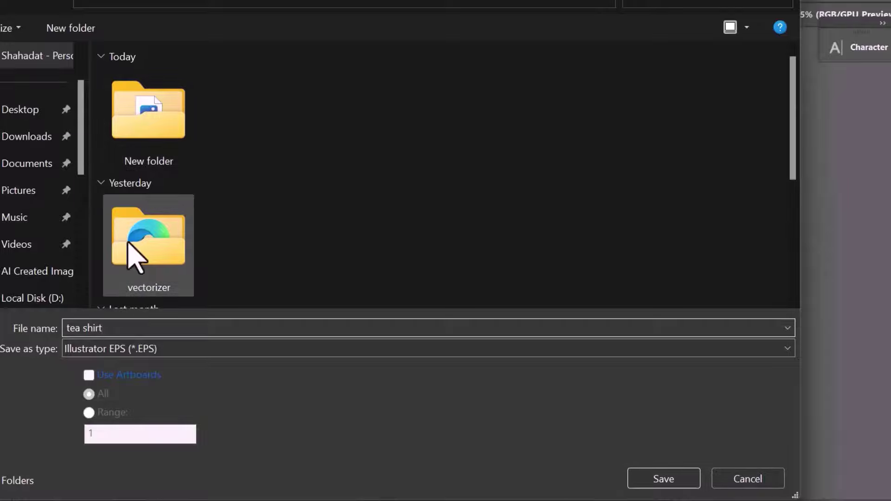
pyautogui.doubleClick(156, 158)
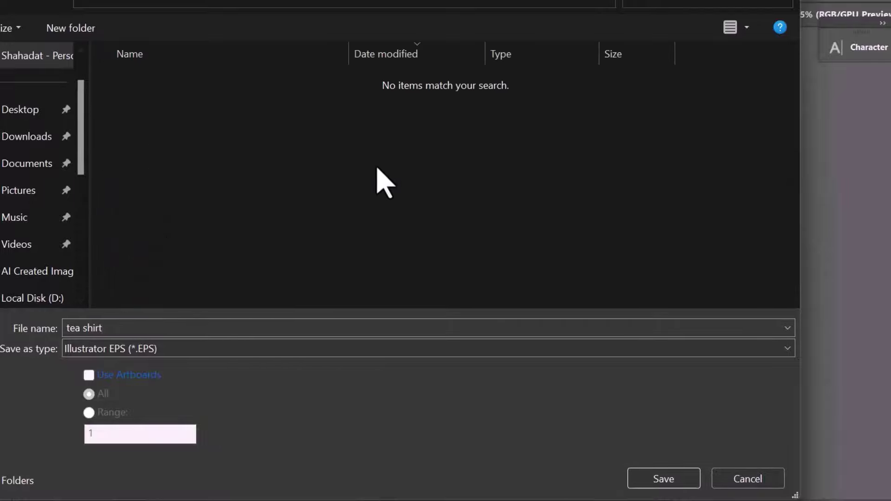
pyautogui.click(664, 479)
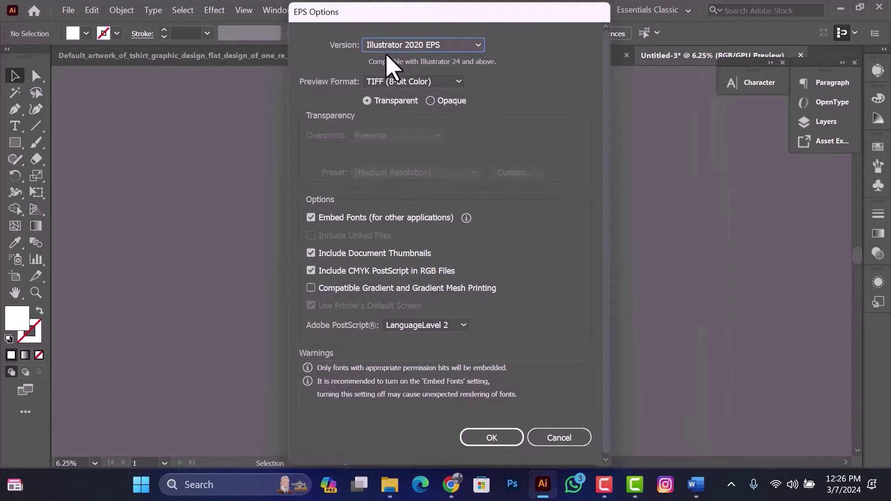
# Set the EPS version to Illustrator 8 EPS and finish saving in the older format.
pyautogui.click(434, 45)
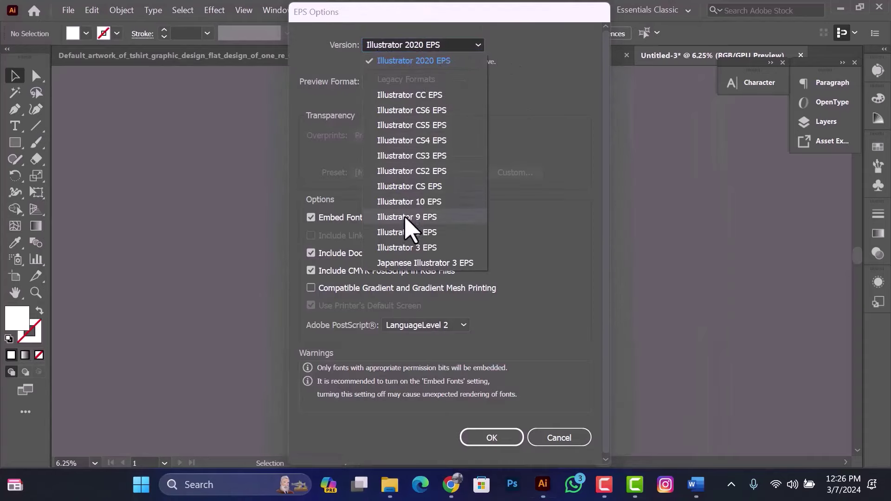
pyautogui.click(411, 233)
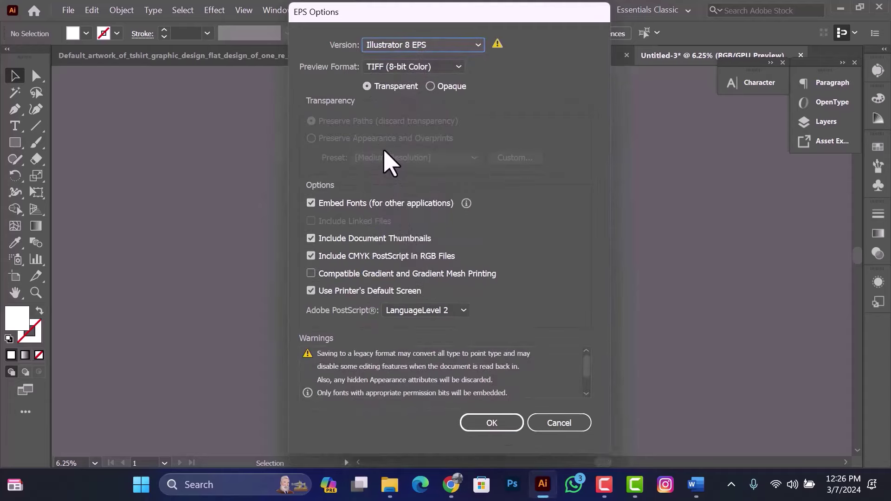
pyautogui.click(495, 422)
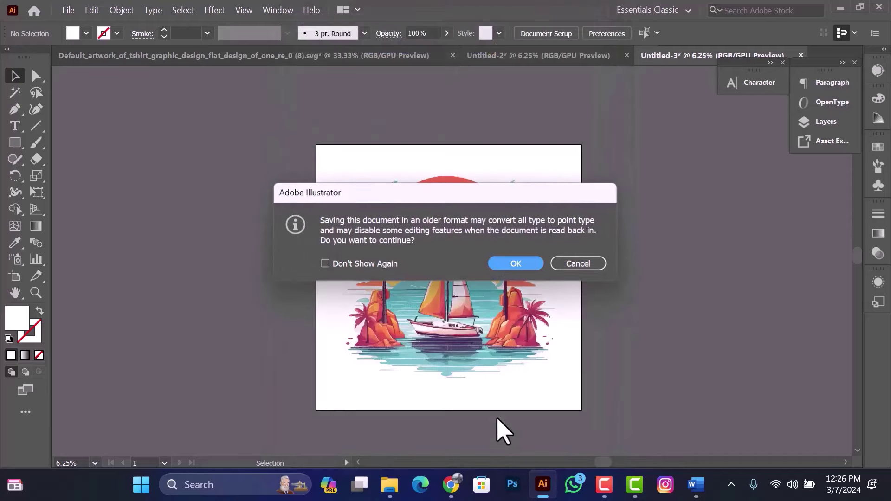
pyautogui.click(507, 264)
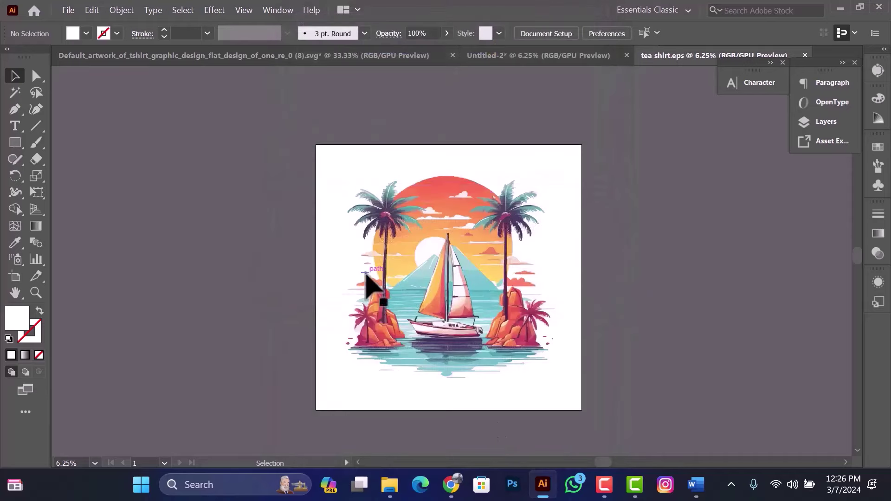
# Switch to New folder in File Explorer and rename the EPS file "tea-shirt" to match the JPG.
pyautogui.hotkey('alt', 'Tab')
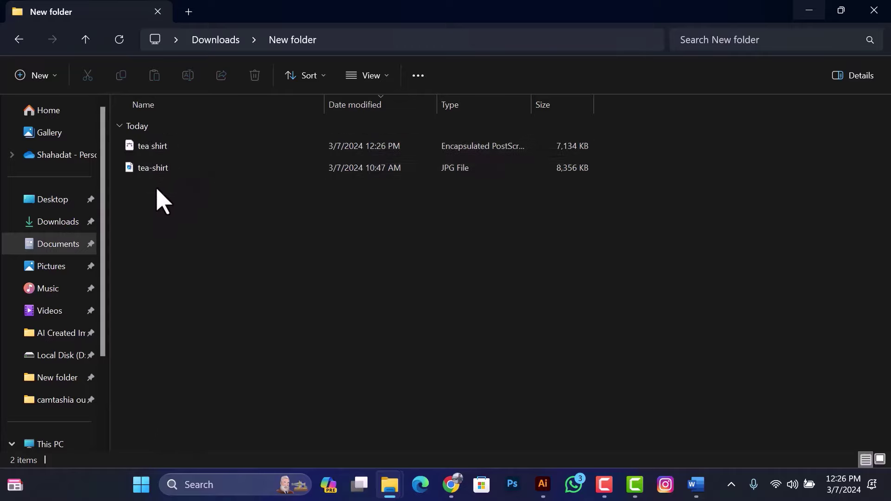
pyautogui.moveTo(159, 204); pyautogui.dragTo(186, 145)
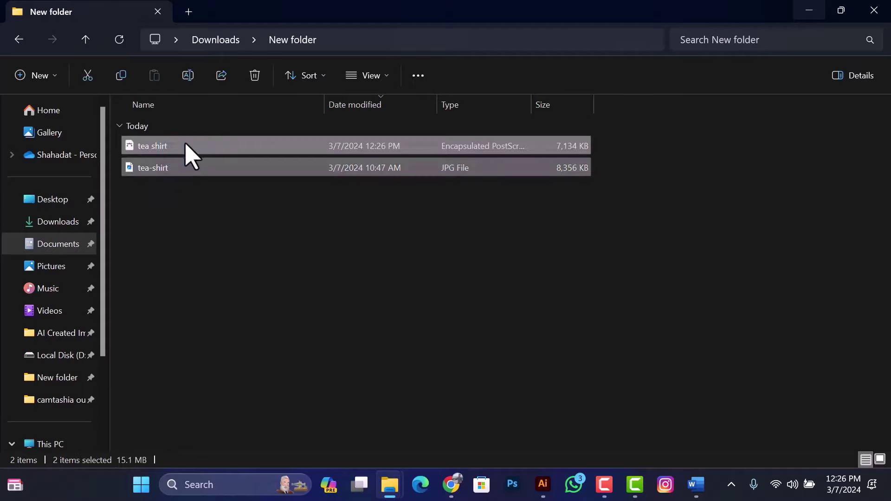
pyautogui.click(141, 194)
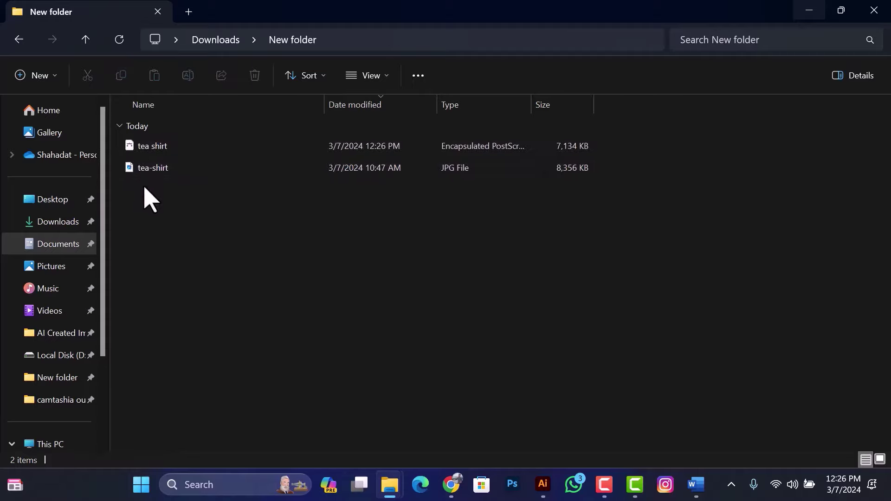
pyautogui.click(165, 168)
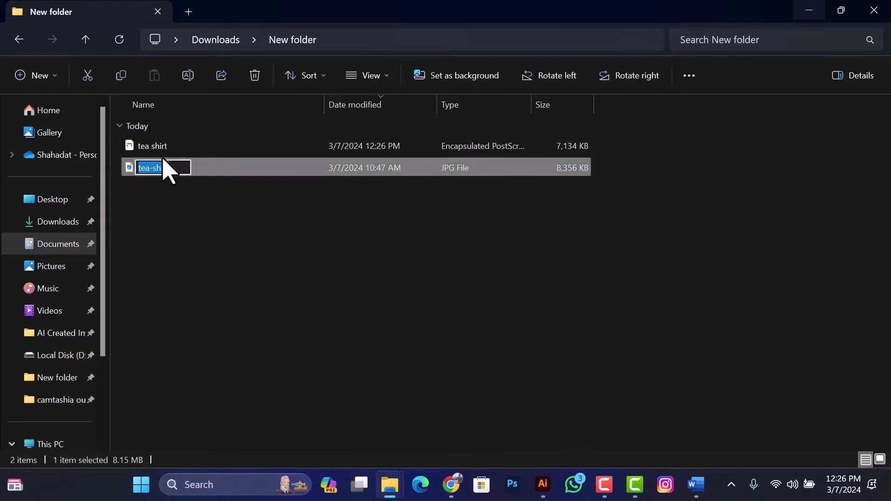
pyautogui.click(152, 147)
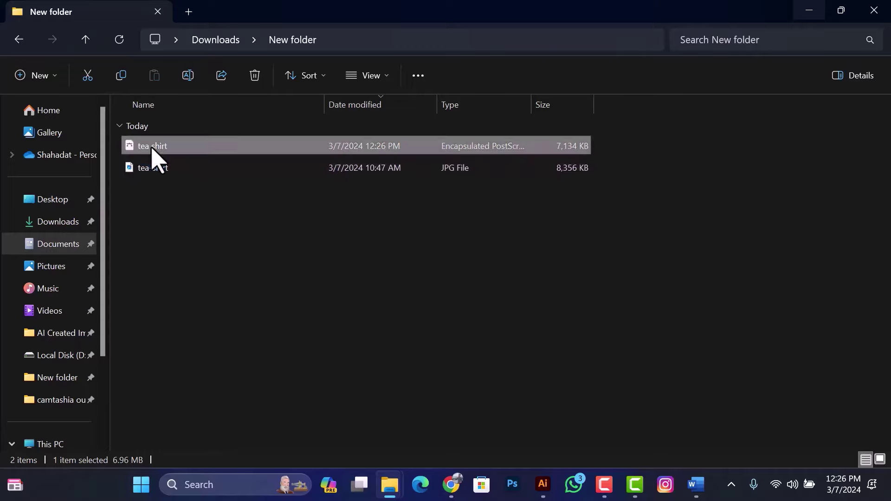
pyautogui.click(152, 148)
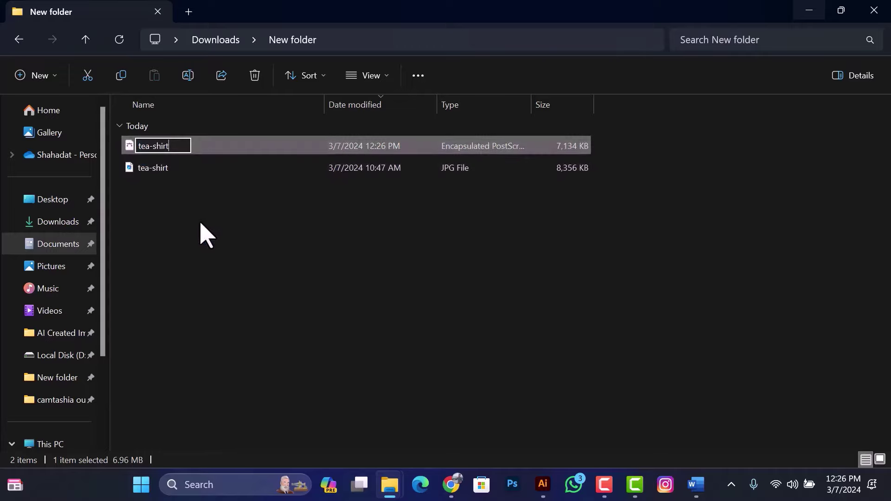
pyautogui.press('Return')
# Open the file properties of the tea-shirt JPG.
pyautogui.click(153, 169)
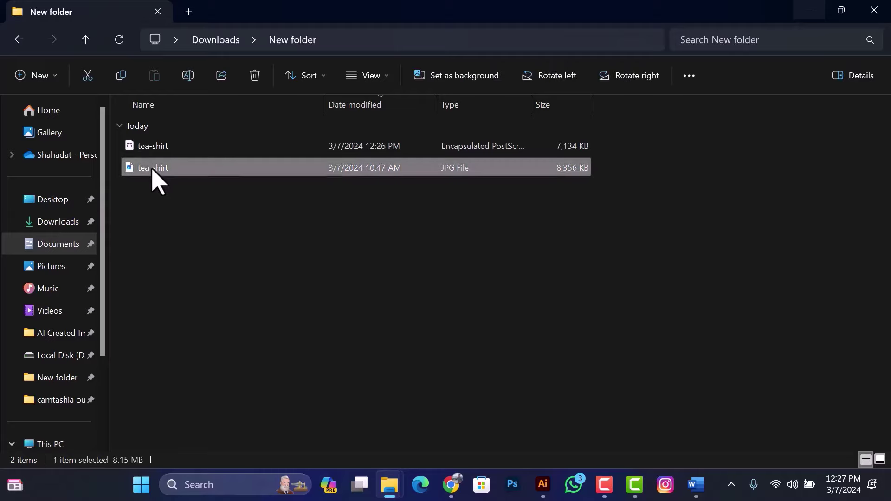
pyautogui.rightClick(182, 170)
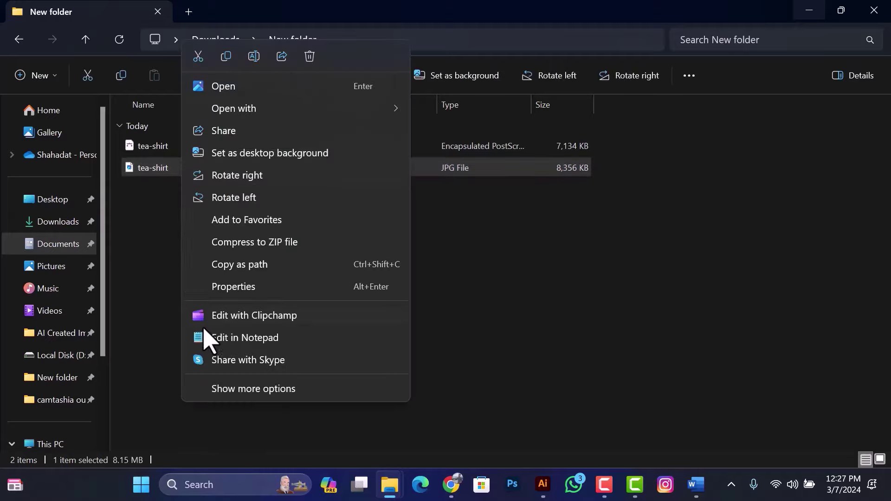
pyautogui.click(233, 287)
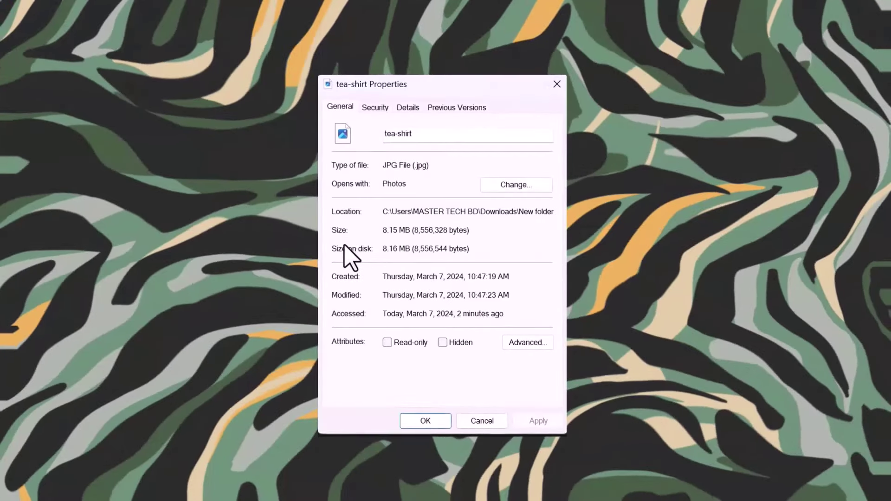
# In the JPG's detail properties, set a five-star rating and enter the title "Tea Shirt Design".
pyautogui.click(406, 104)
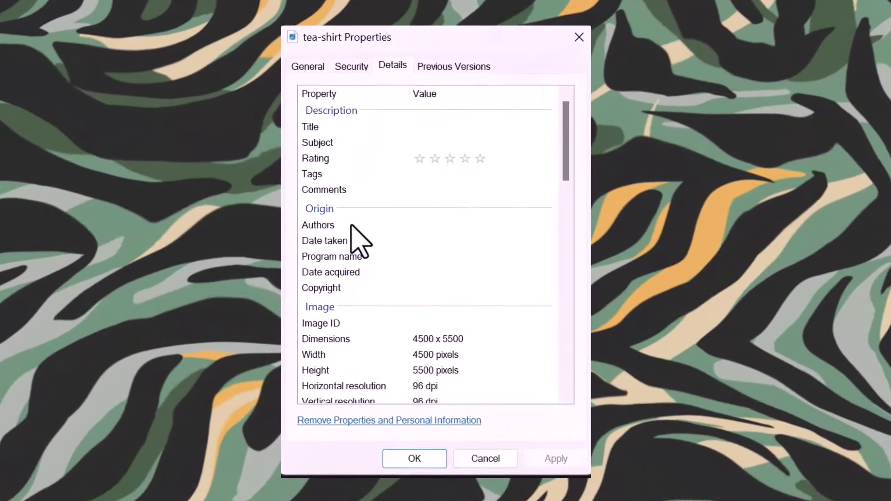
pyautogui.click(304, 119)
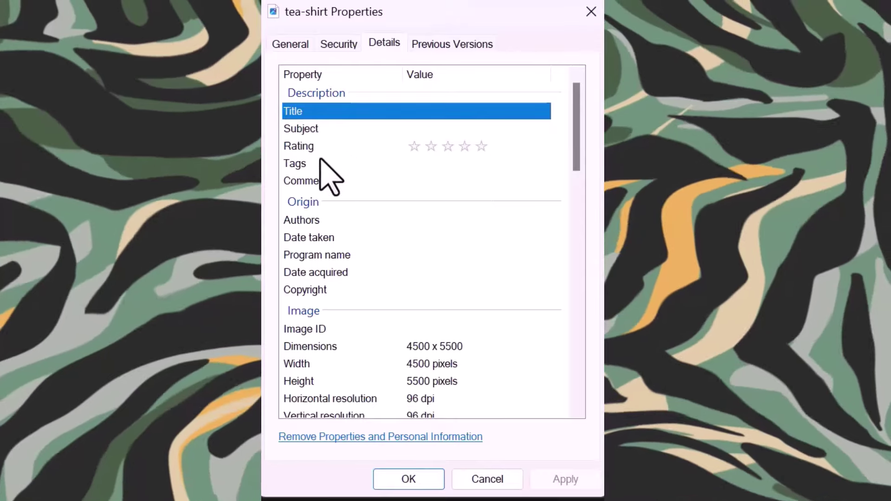
pyautogui.click(481, 148)
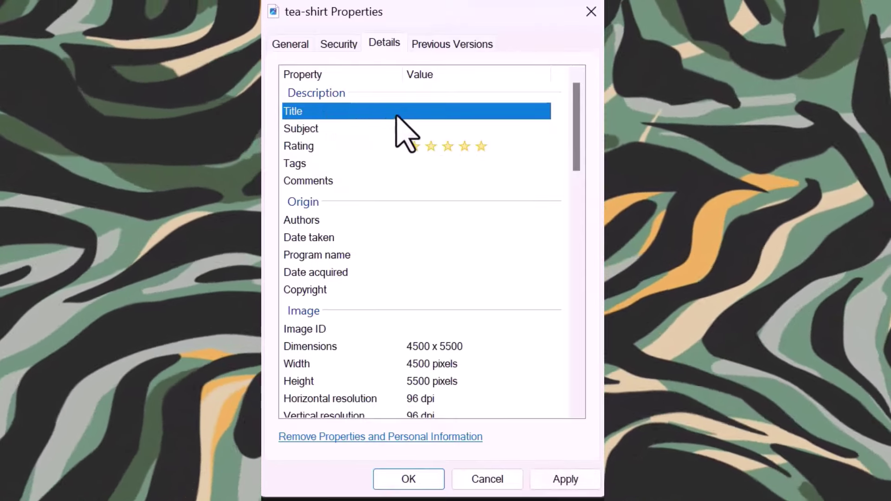
pyautogui.click(425, 111)
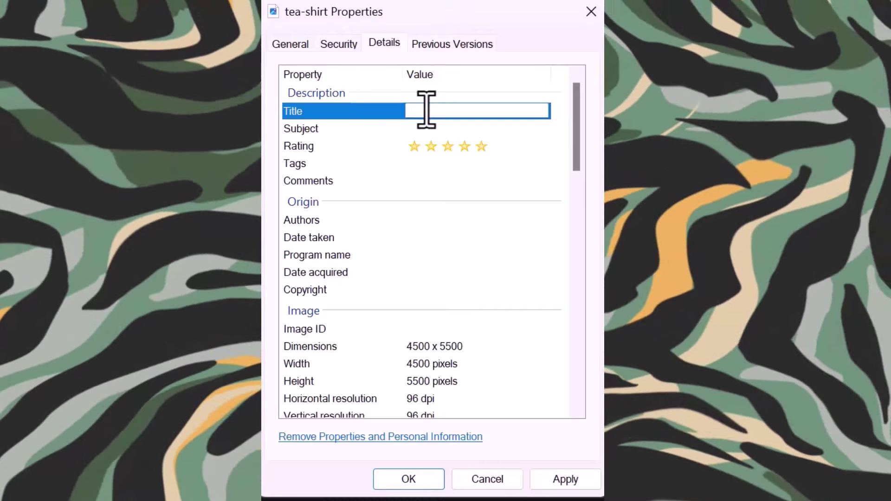
pyautogui.write('tea Shirt Design')
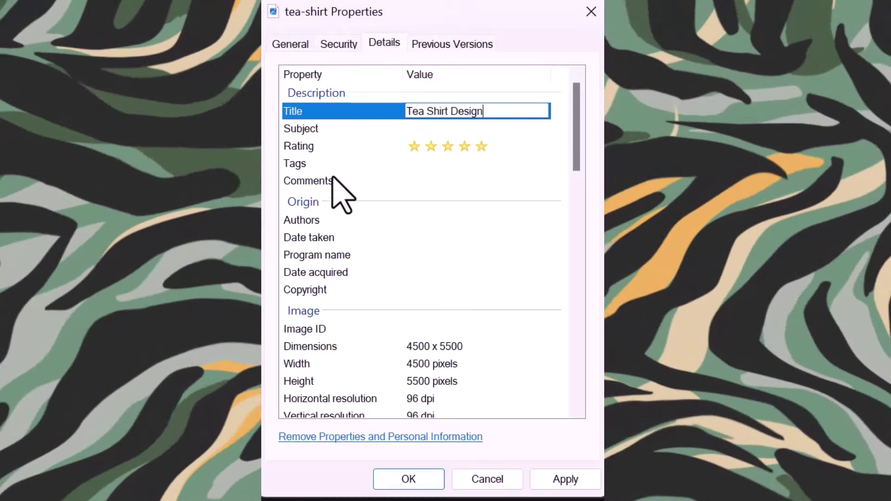
# Open the JPG's tags for editing and save the changed file details.
pyautogui.click(321, 166)
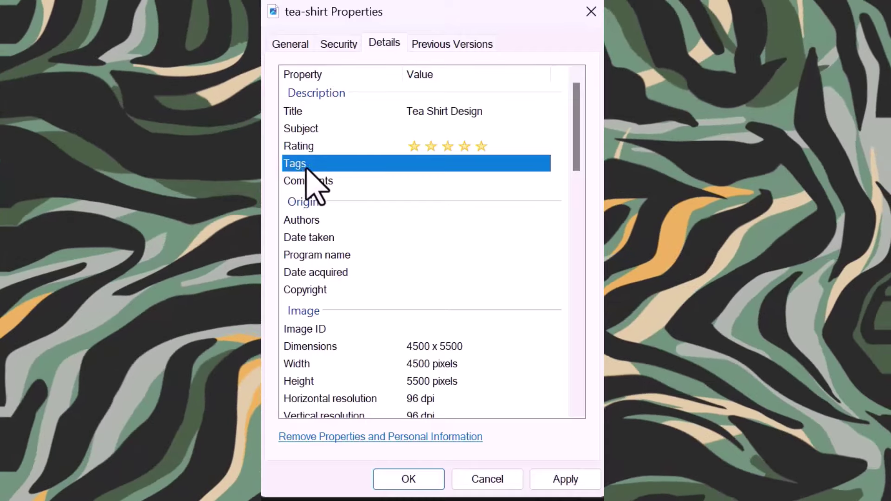
pyautogui.click(464, 164)
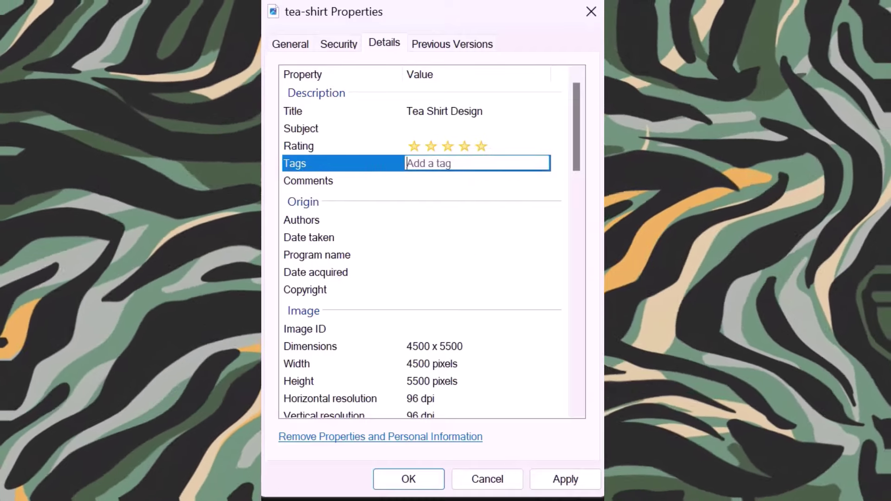
pyautogui.scroll(-7, 433, 293)
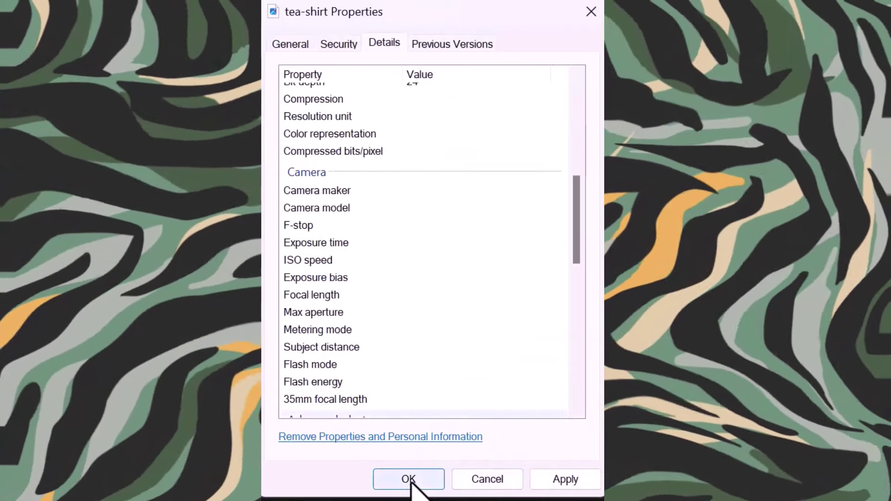
pyautogui.click(409, 480)
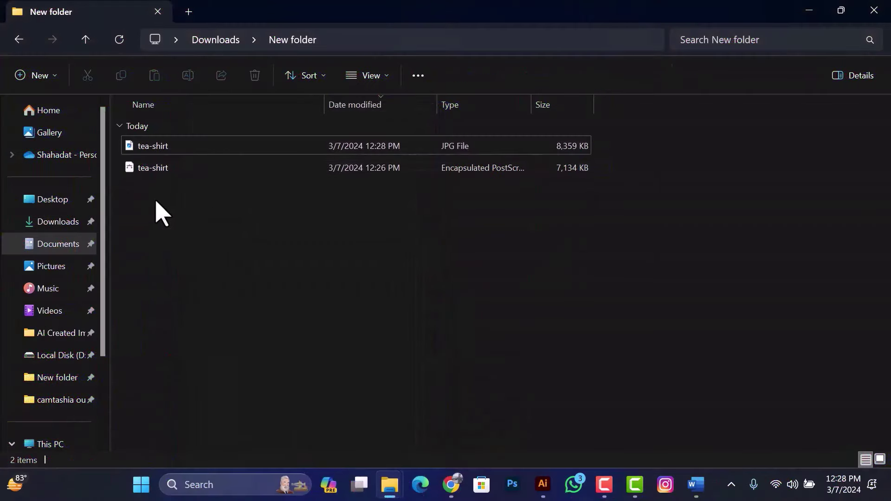
# Switch to the Freepik Contributor page in Chrome and open the file upload form with its technical requirements.
pyautogui.click(454, 491)
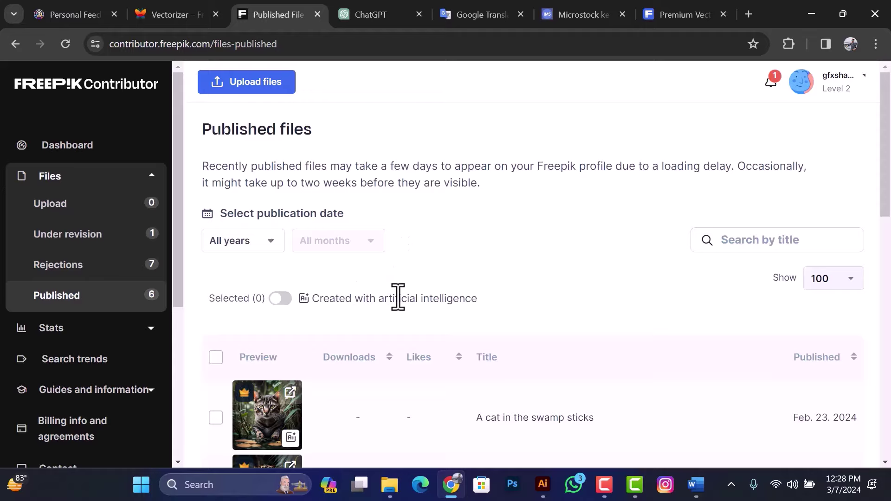
pyautogui.click(236, 87)
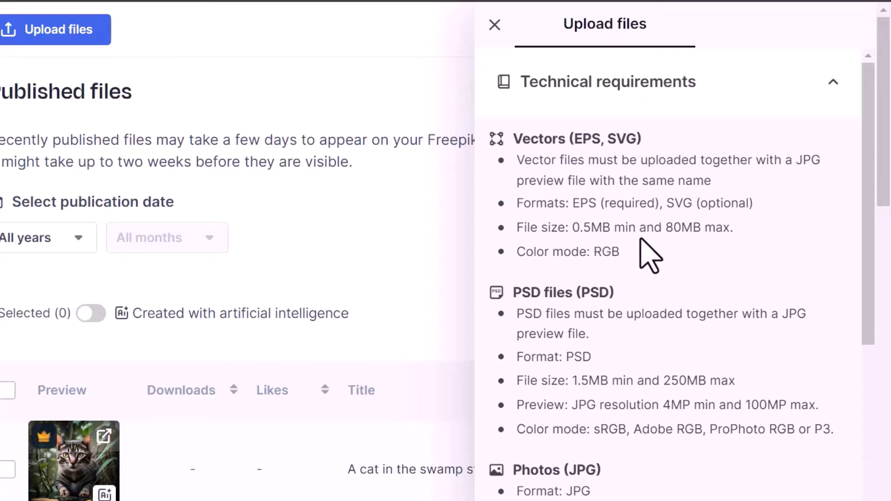
pyautogui.scroll(-5, 648, 255)
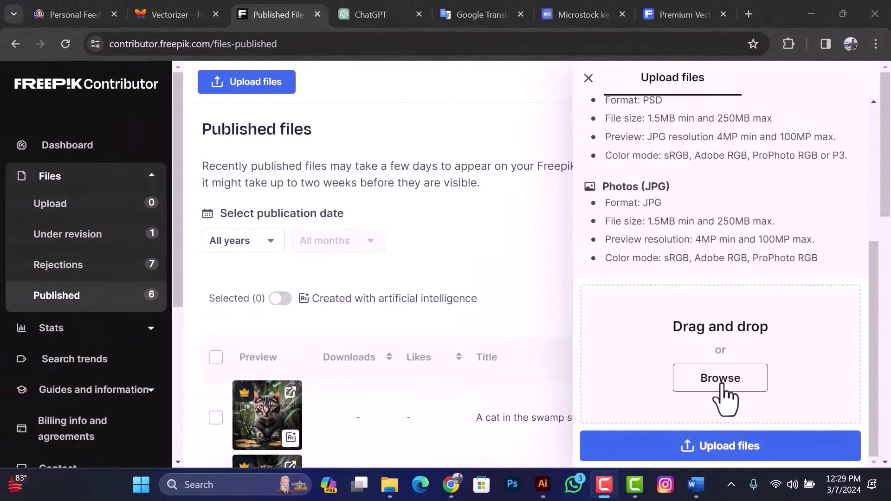
# Upload both tea-shirt files, JPG and EPS, from New folder in Downloads and open the list of uploaded files.
pyautogui.click(720, 378)
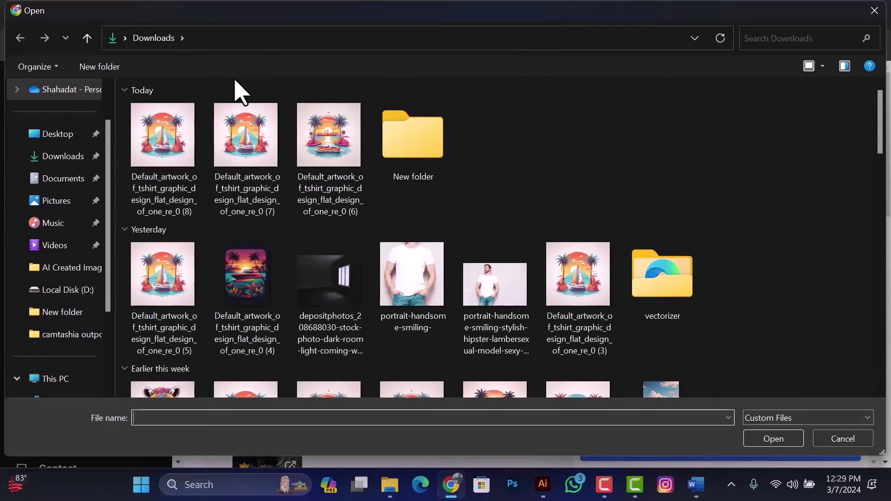
pyautogui.doubleClick(418, 175)
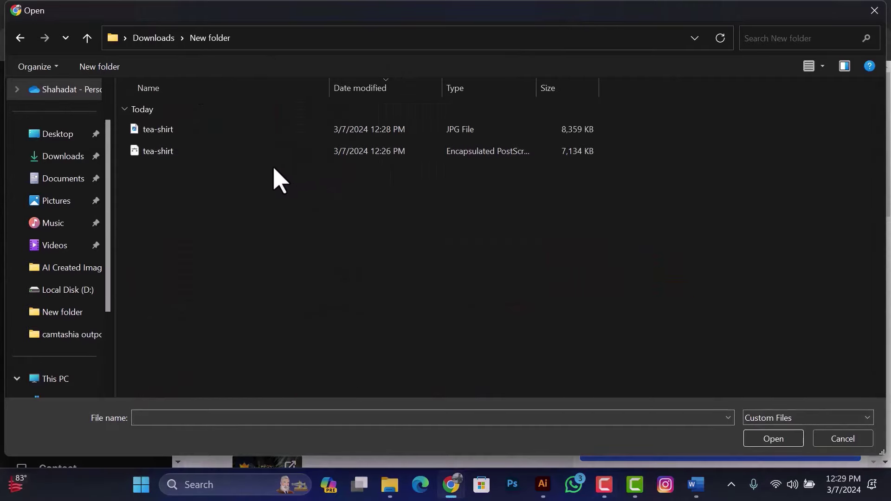
pyautogui.moveTo(157, 202); pyautogui.dragTo(219, 124)
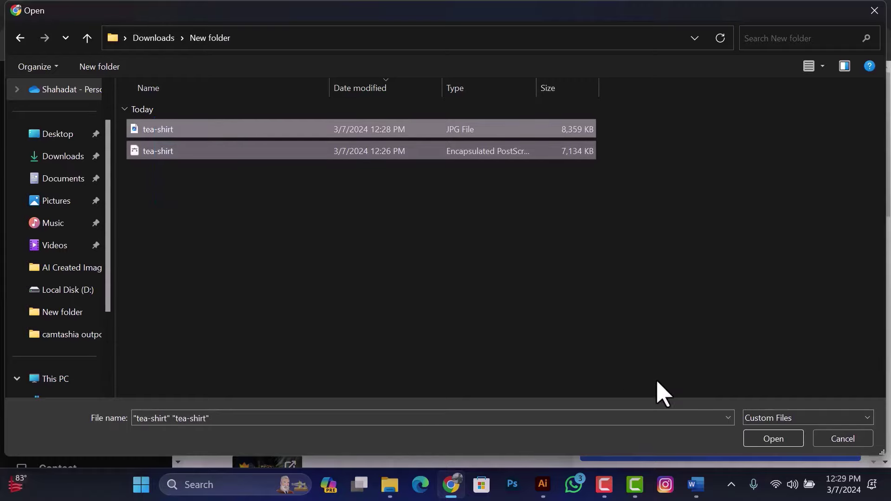
pyautogui.click(763, 438)
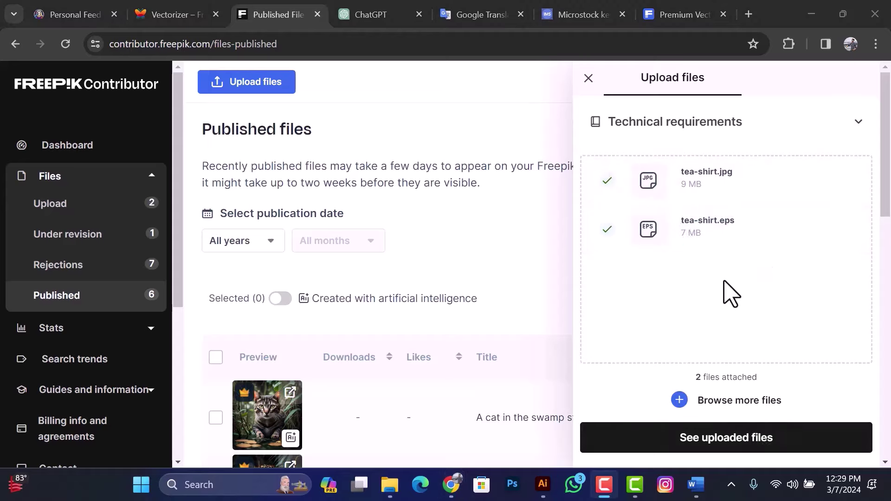
pyautogui.click(738, 444)
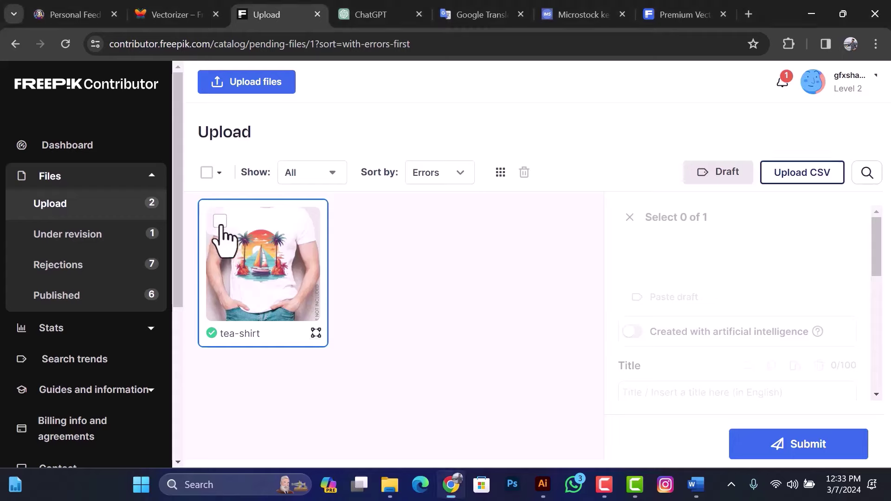
# Select the tea-shirt upload and mark it as created with artificial intelligence.
pyautogui.click(221, 226)
pyautogui.scroll(-1, 692, 302)
pyautogui.scroll(1, 706, 314)
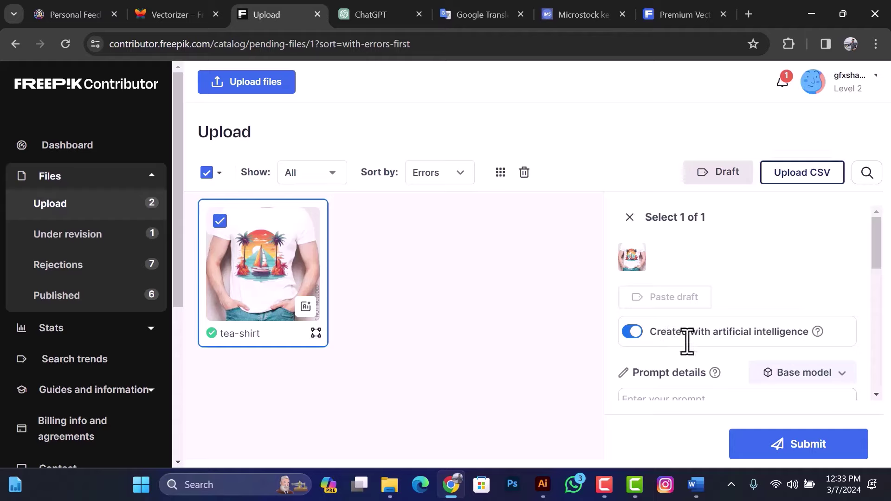
pyautogui.scroll(-2, 672, 331)
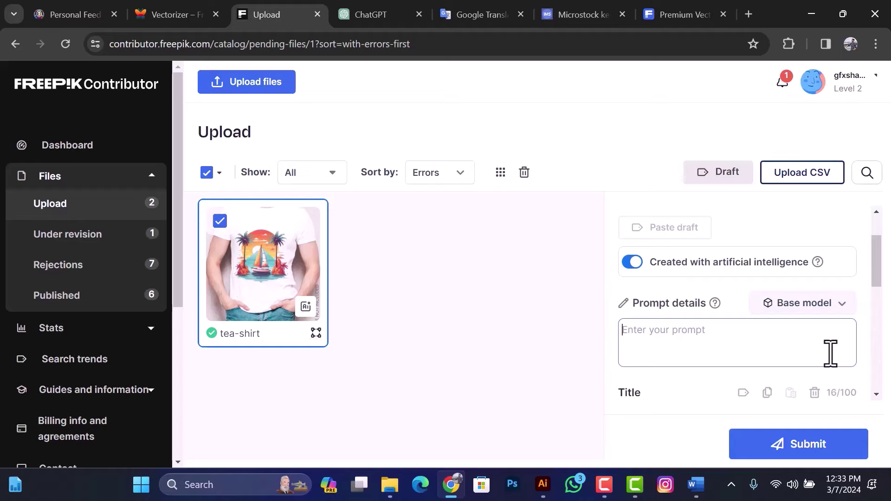
# Copy the full sailboat artwork prompt from the Leonardo page and paste it into the upload's prompt details.
pyautogui.click(74, 16)
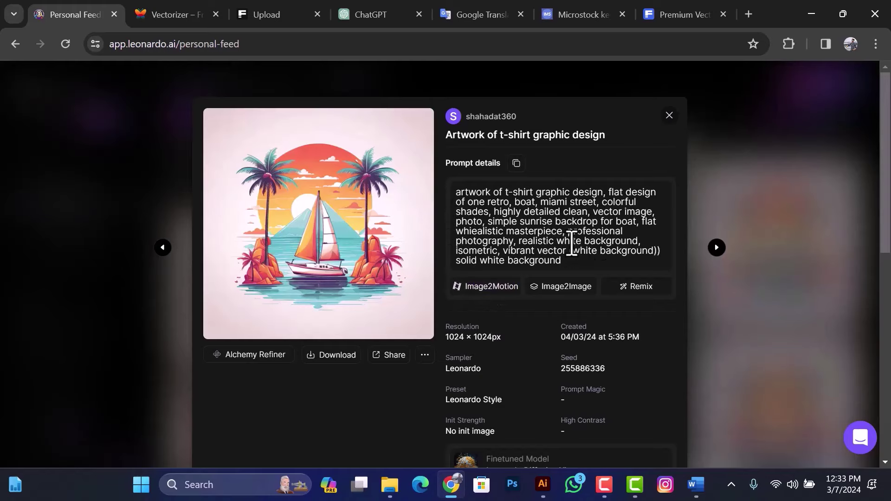
pyautogui.moveTo(563, 261); pyautogui.dragTo(460, 194)
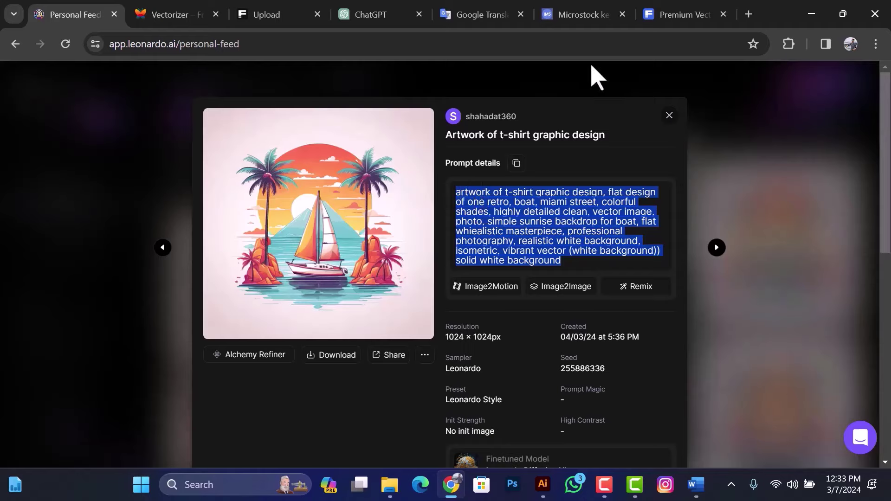
pyautogui.click(276, 15)
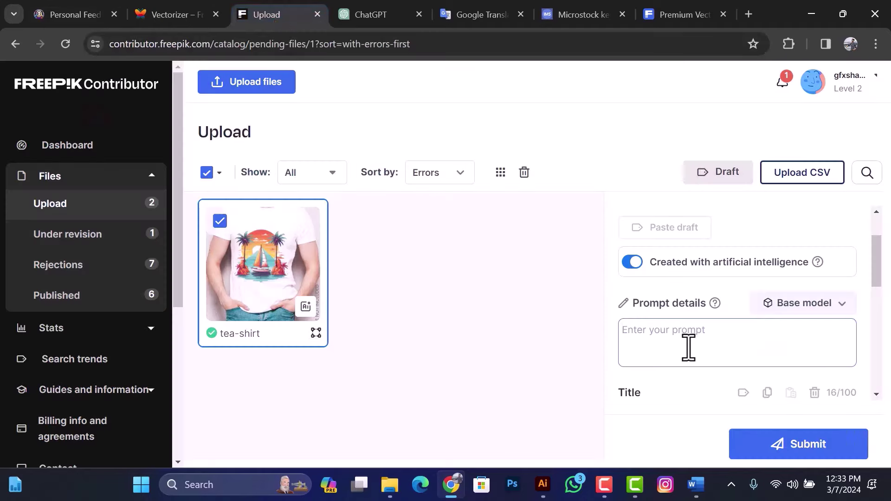
pyautogui.click(701, 336)
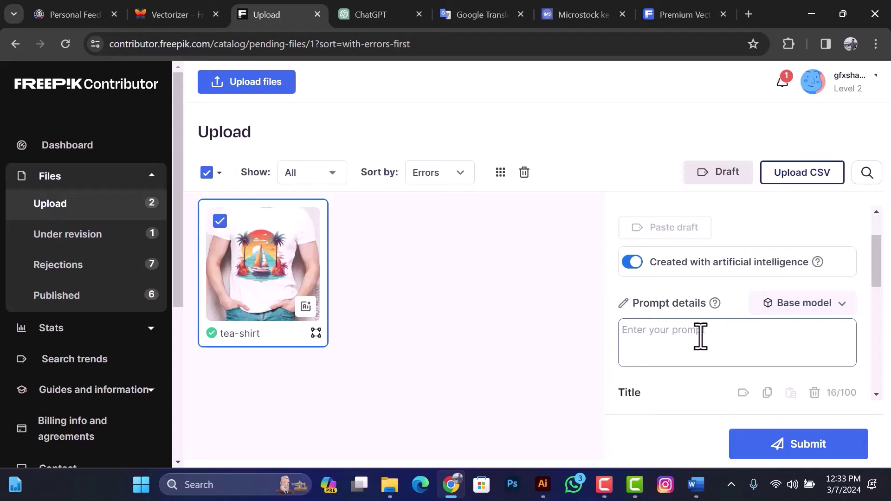
pyautogui.hotkey('ctrl', 'v')
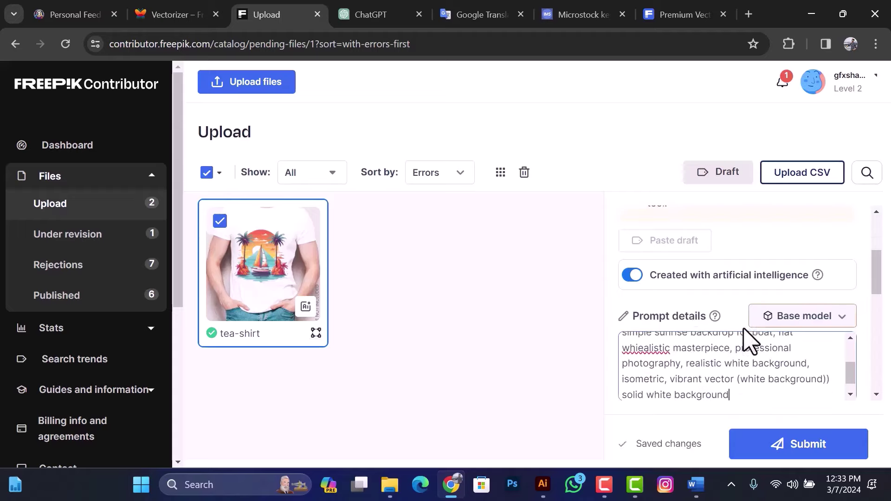
# Browse the base model choices and check which fine-tuned model the Leonardo page names for the sailboat artwork.
pyautogui.click(816, 324)
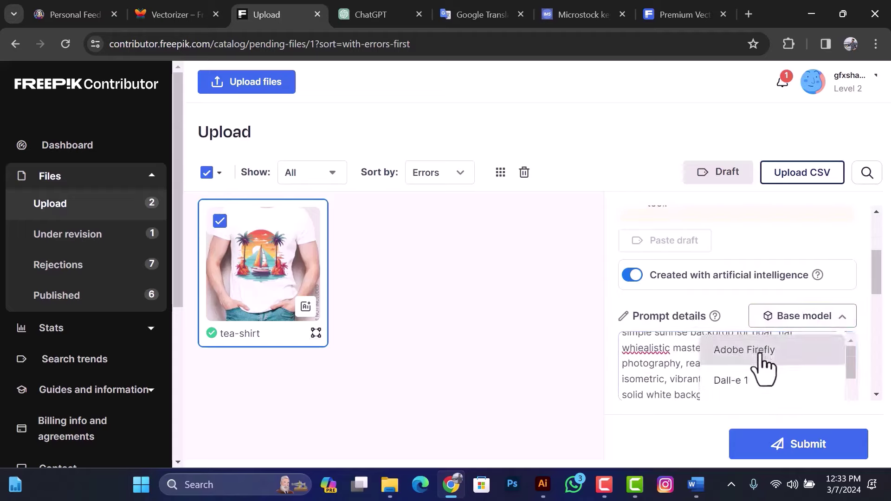
pyautogui.scroll(-5, 762, 364)
pyautogui.scroll(-10, 762, 364)
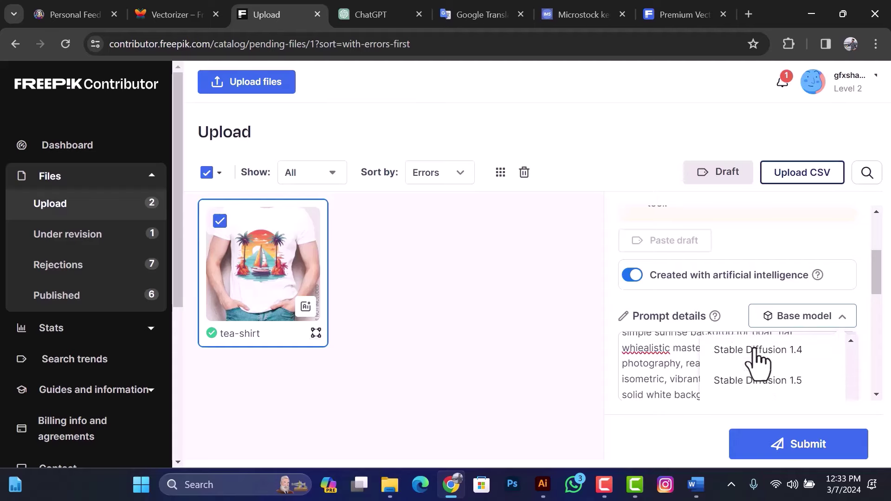
pyautogui.click(44, 14)
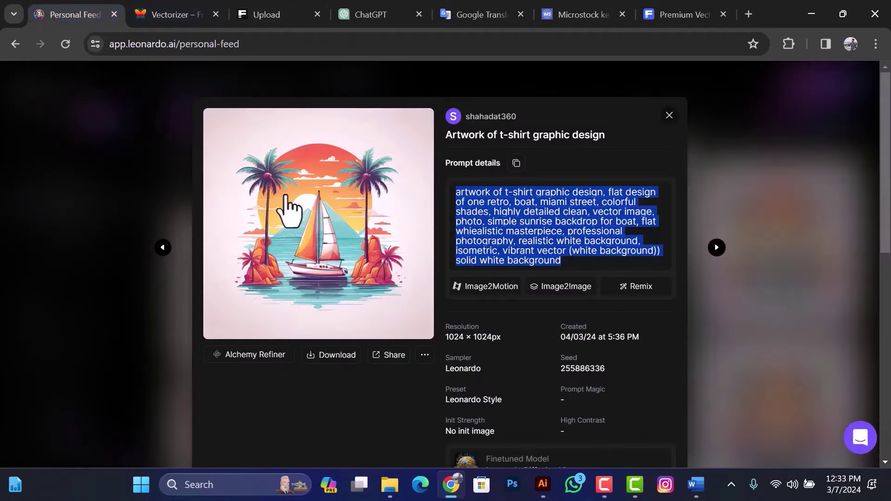
pyautogui.scroll(-3, 436, 199)
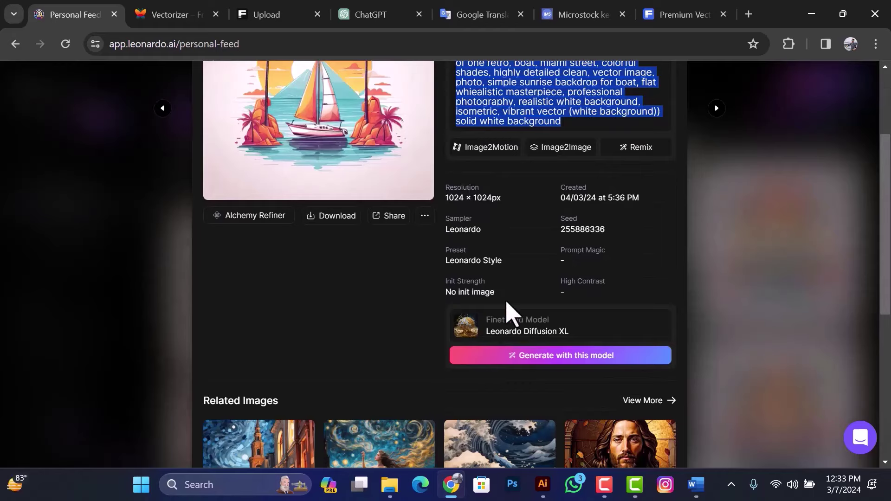
pyautogui.click(272, 13)
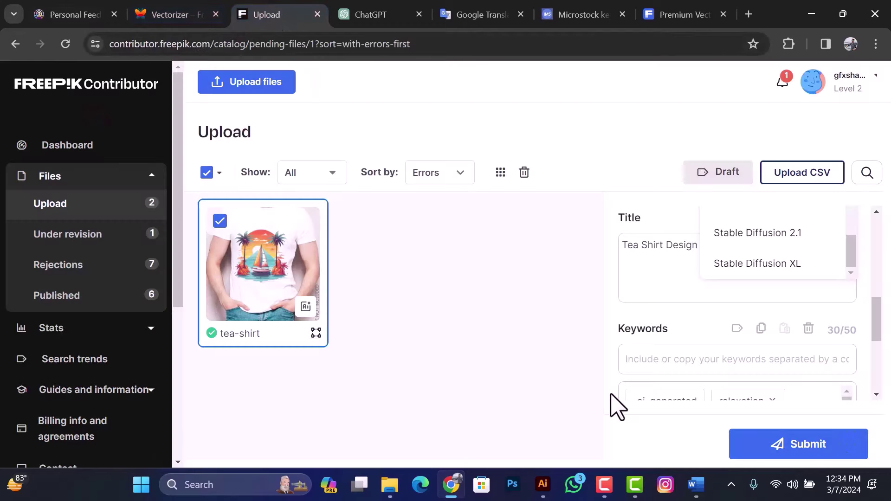
# Set the upload's base model to Stable Diffusion XL.
pyautogui.scroll(4, 745, 334)
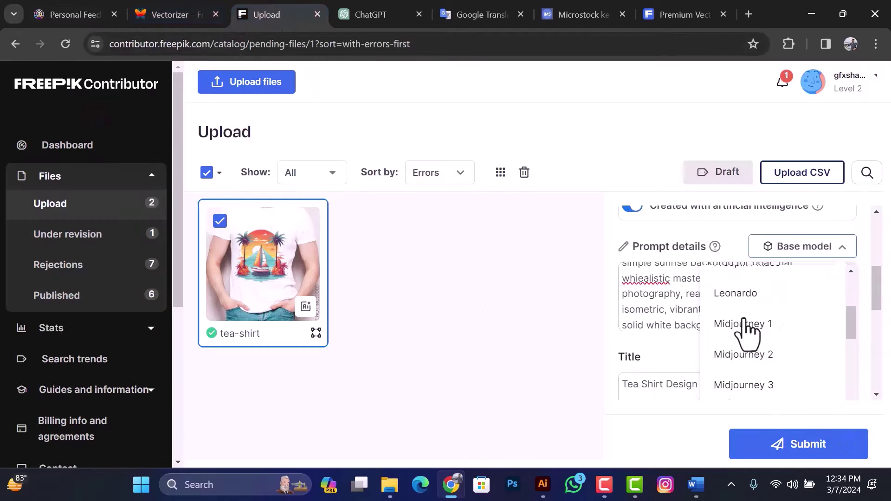
pyautogui.scroll(-5, 746, 332)
pyautogui.scroll(-3, 745, 334)
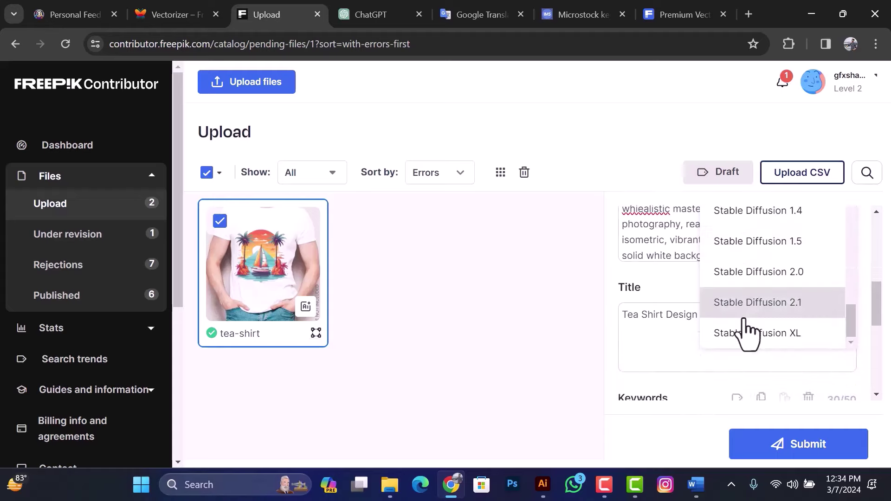
pyautogui.click(791, 334)
pyautogui.scroll(2, 686, 334)
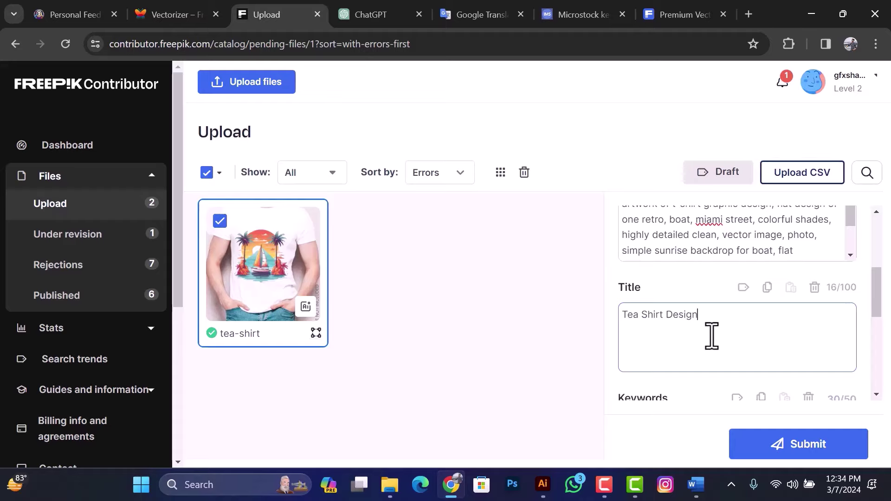
# Review the title and the full keyword list of the tea-shirt upload.
pyautogui.scroll(-3, 712, 336)
pyautogui.scroll(-3, 677, 348)
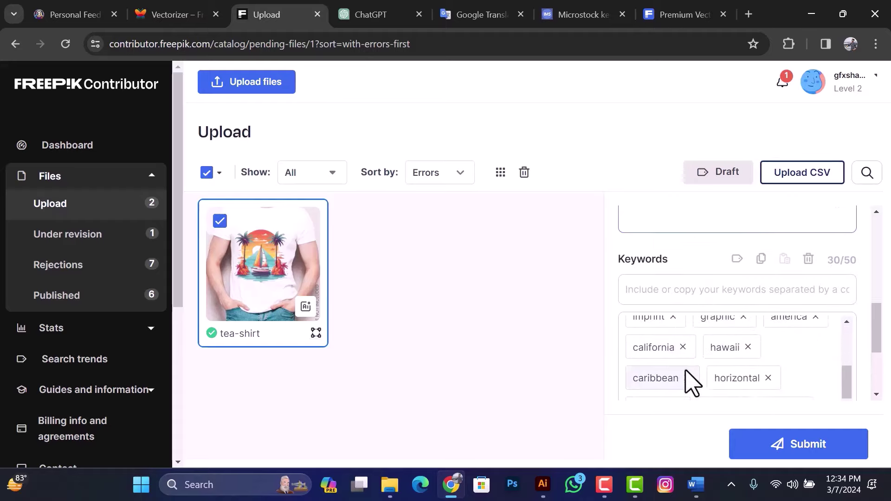
pyautogui.scroll(-8, 691, 379)
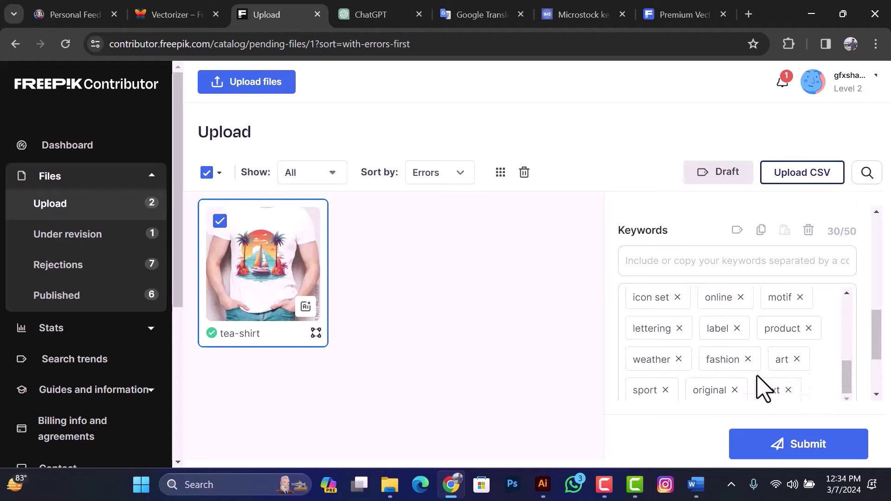
pyautogui.scroll(-2, 764, 389)
pyautogui.scroll(3, 700, 318)
pyautogui.scroll(8, 706, 404)
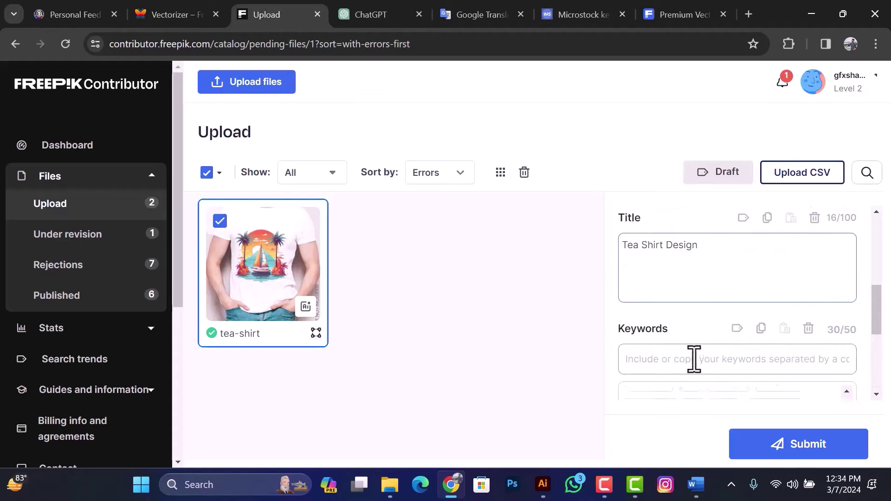
# Recheck the tea-shirt upload's prompt details, title and existing keywords for room to add more.
pyautogui.scroll(-3, 694, 359)
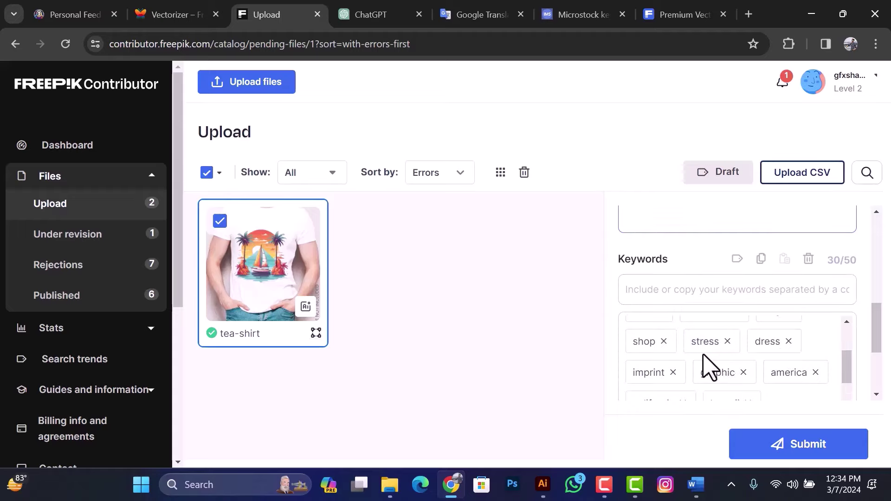
pyautogui.scroll(6, 682, 353)
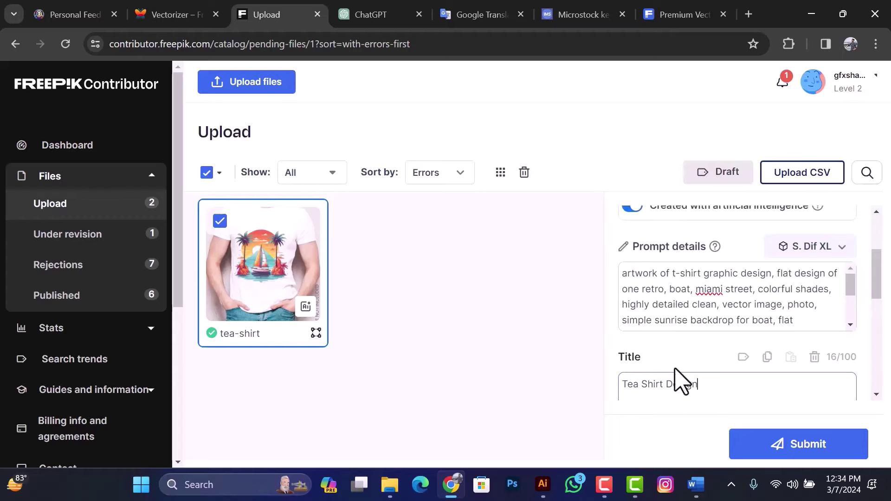
pyautogui.scroll(-2, 684, 371)
pyautogui.scroll(-4, 683, 332)
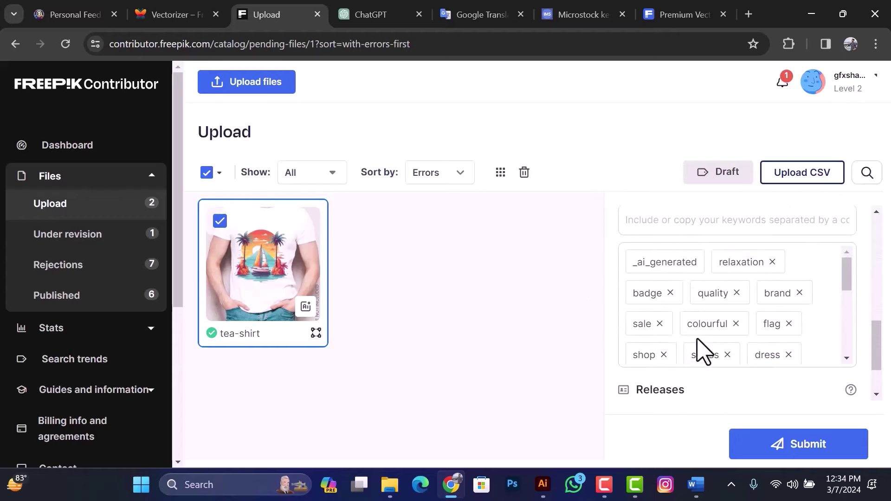
pyautogui.scroll(3, 703, 353)
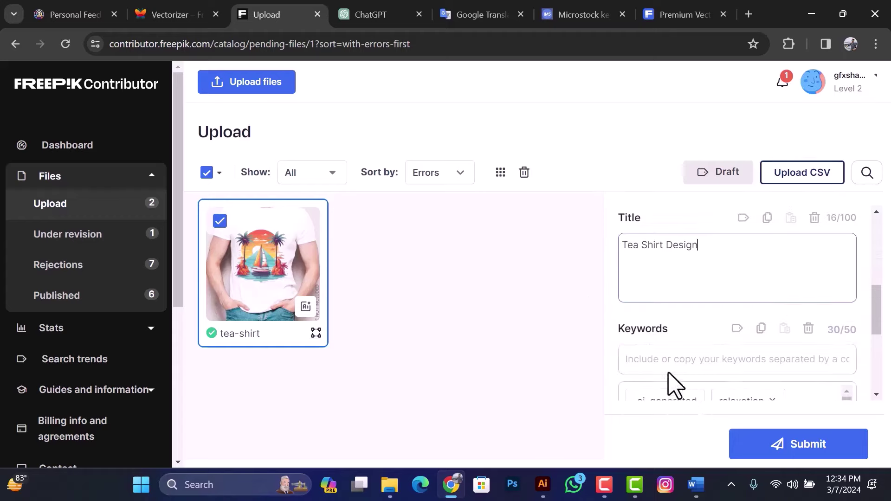
# In the IMStocker Keyworder, select a fresh set of suggested beach keywords, including vacations, wave, aloha, palm tree, flamingo, island, tropical, miami beach, pineapple and buoy.
pyautogui.click(560, 15)
pyautogui.scroll(10, 315, 281)
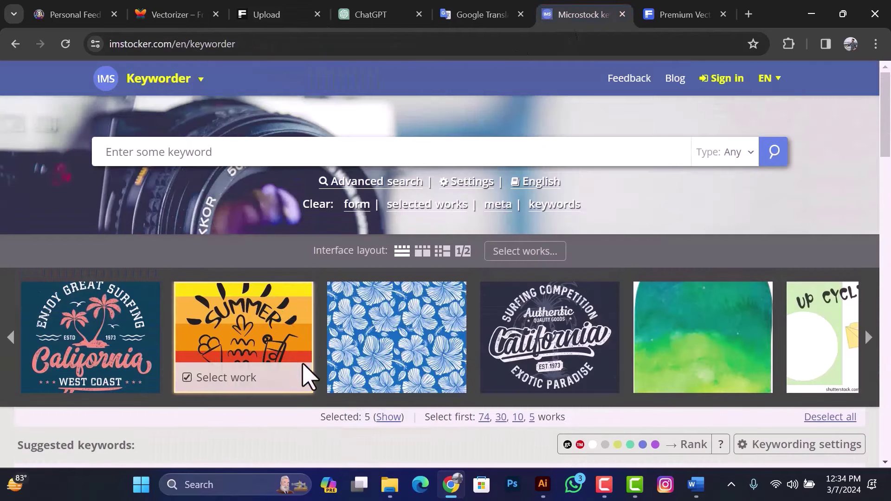
pyautogui.click(304, 378)
pyautogui.scroll(-6, 358, 348)
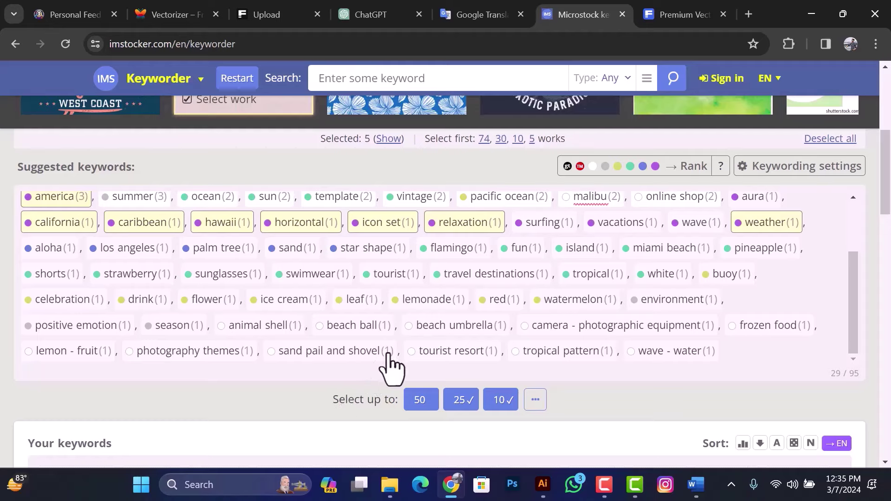
pyautogui.scroll(-2, 392, 368)
pyautogui.scroll(-2, 325, 260)
pyautogui.scroll(2, 338, 301)
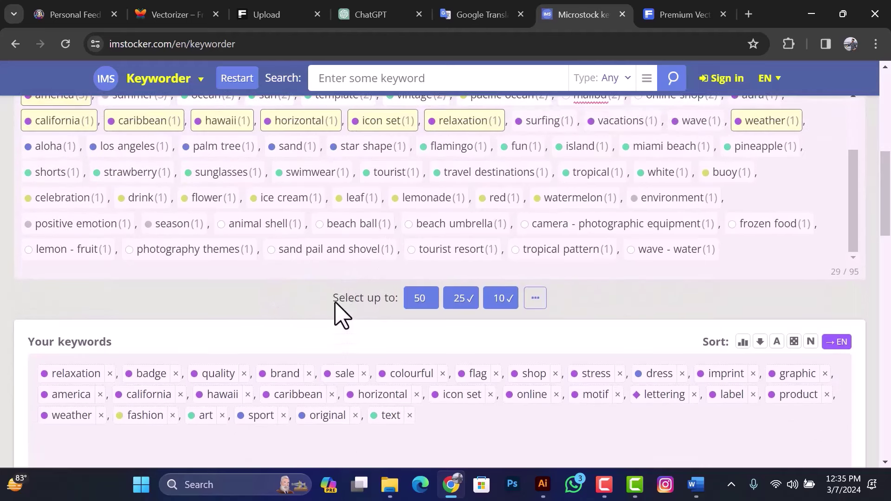
pyautogui.click(420, 298)
pyautogui.scroll(5, 603, 250)
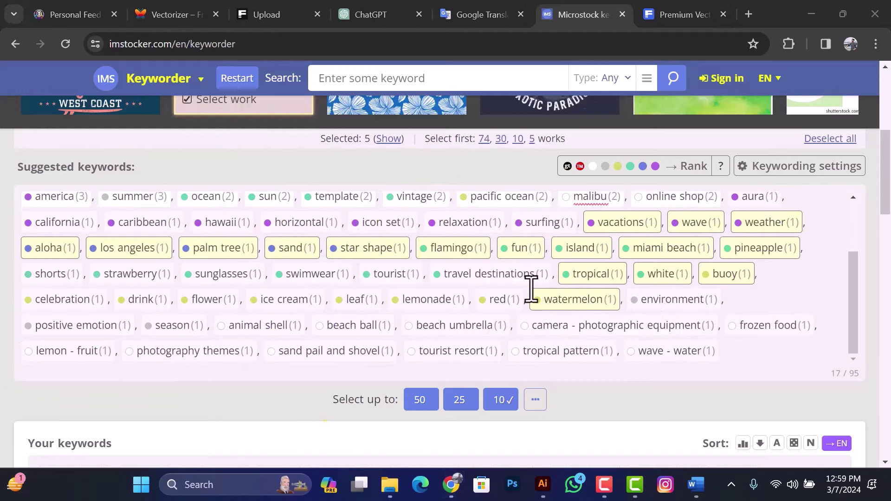
pyautogui.scroll(-3, 461, 314)
pyautogui.scroll(-2, 464, 312)
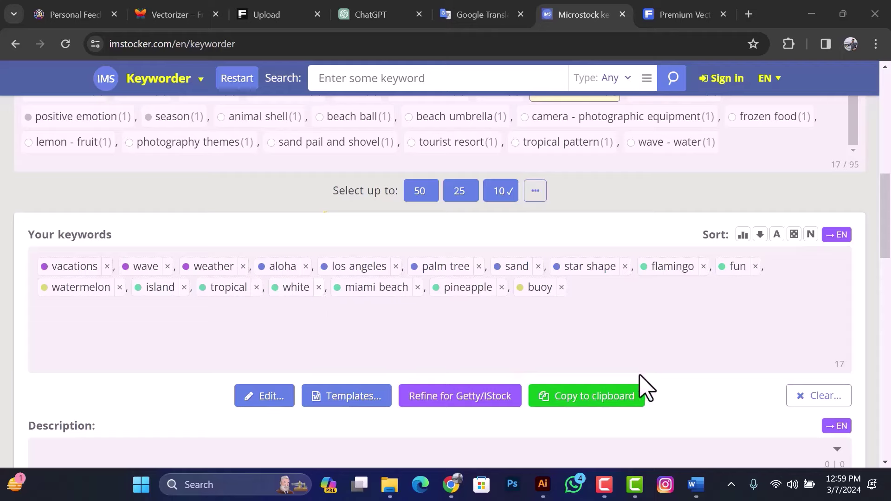
# Copy the selected Keyworder keywords and paste them into the tea-shirt upload's keywords in Freepik Contributor.
pyautogui.click(564, 400)
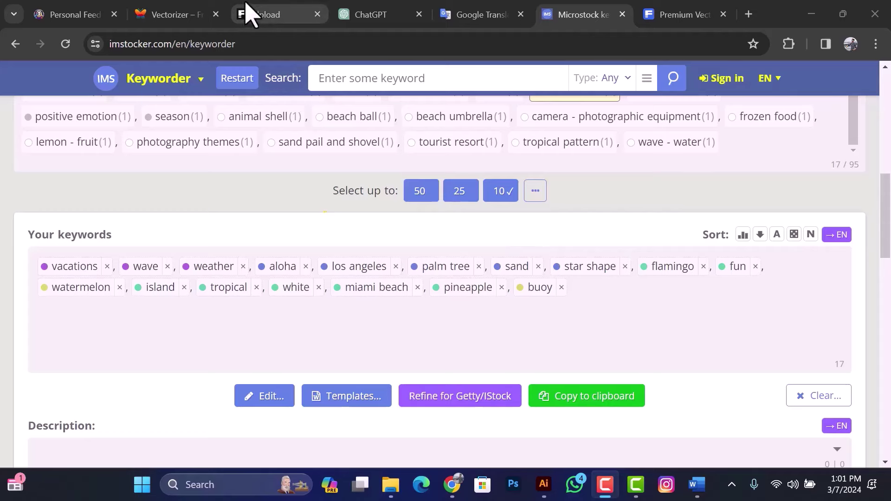
pyautogui.click(259, 15)
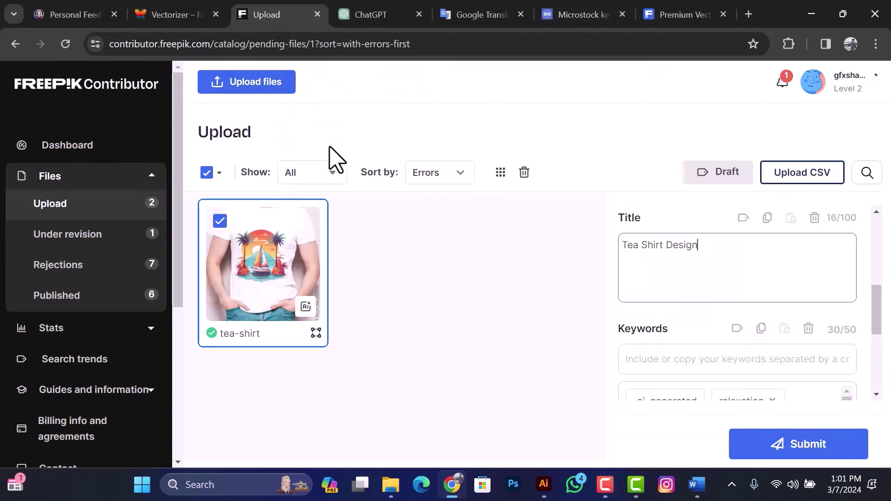
pyautogui.scroll(-2, 719, 350)
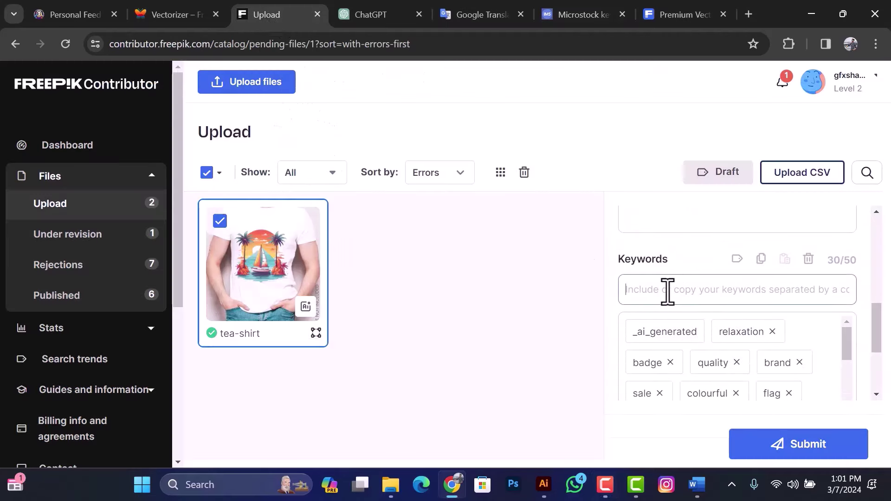
pyautogui.click(691, 291)
pyautogui.hotkey('ctrl', 'v')
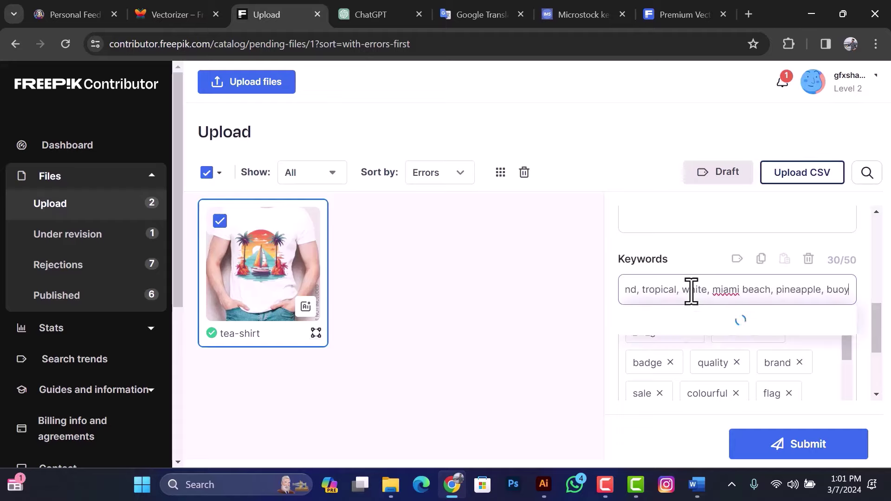